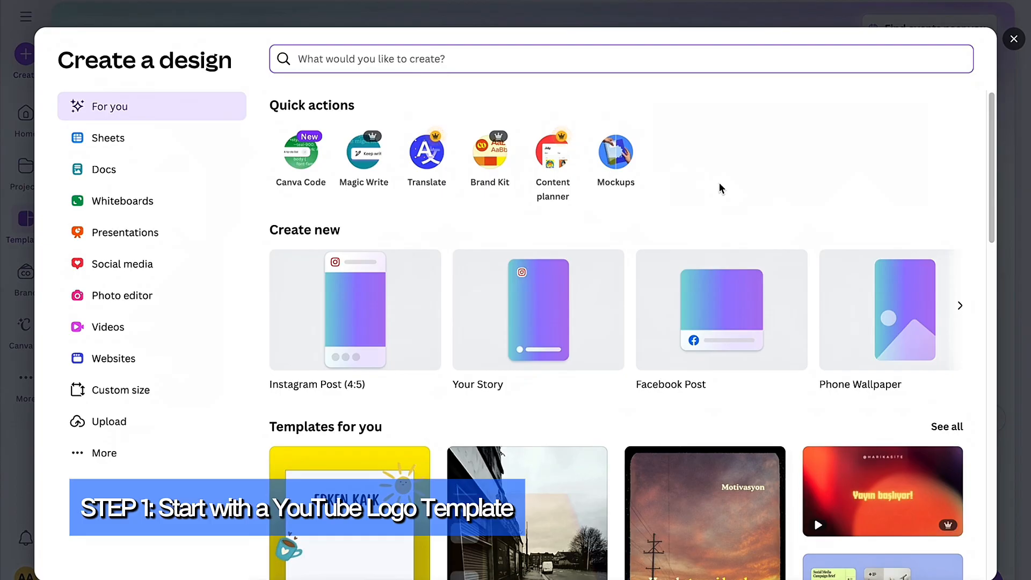
Step: Search the design types for "YOUTUBE" and create a blank YouTube Channel Logo design
type("Y")
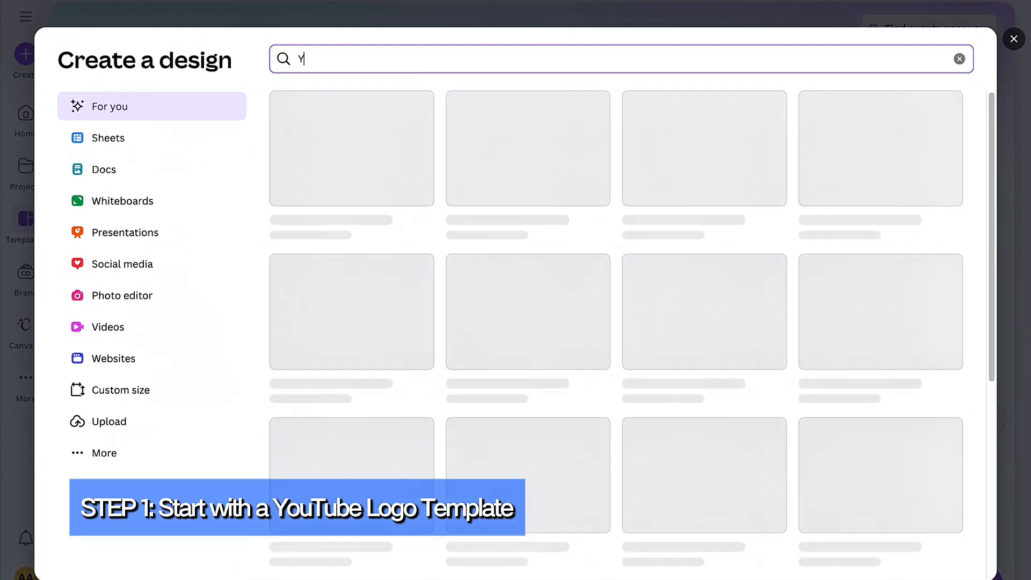
type("ouTUBE")
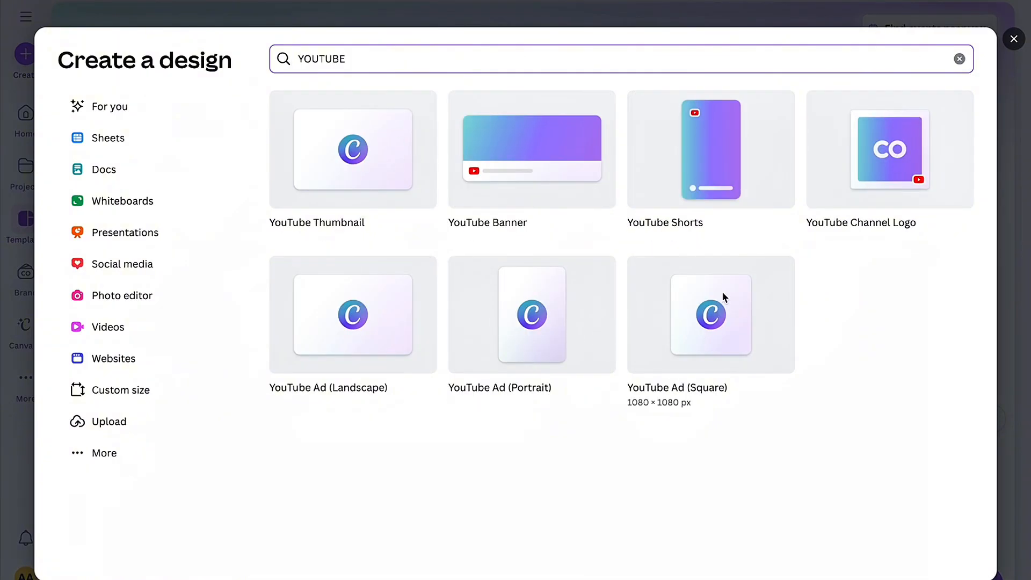
left_click(844, 166)
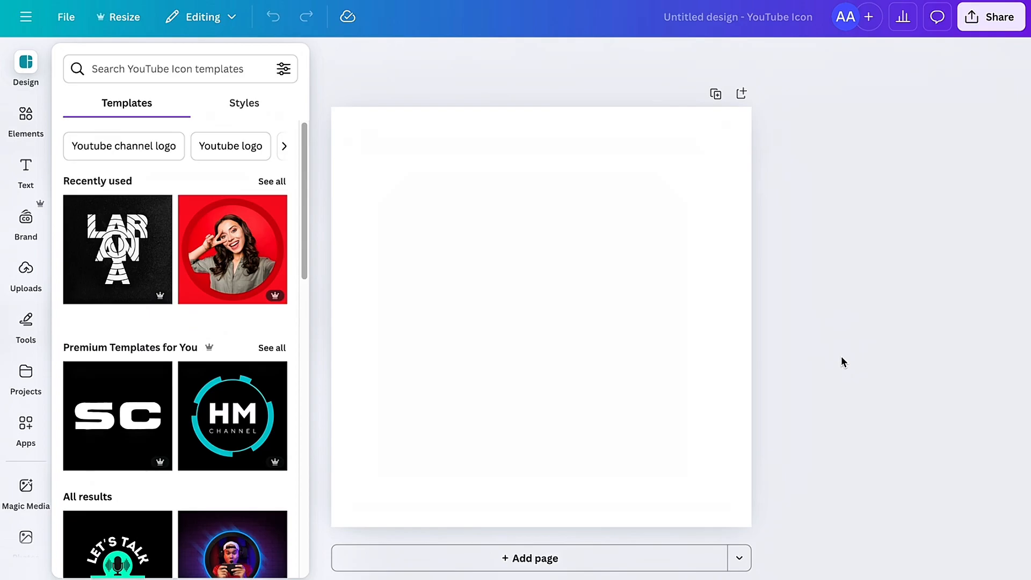
Step: Set the page background to the solid orange colour #FAB400
left_click(570, 322)
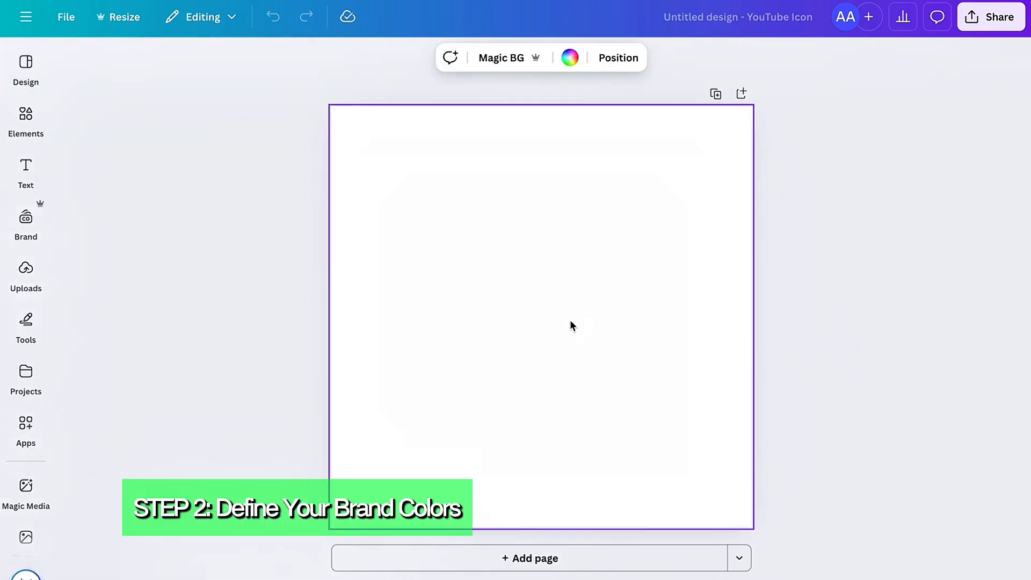
left_click(570, 57)
left_click(86, 170)
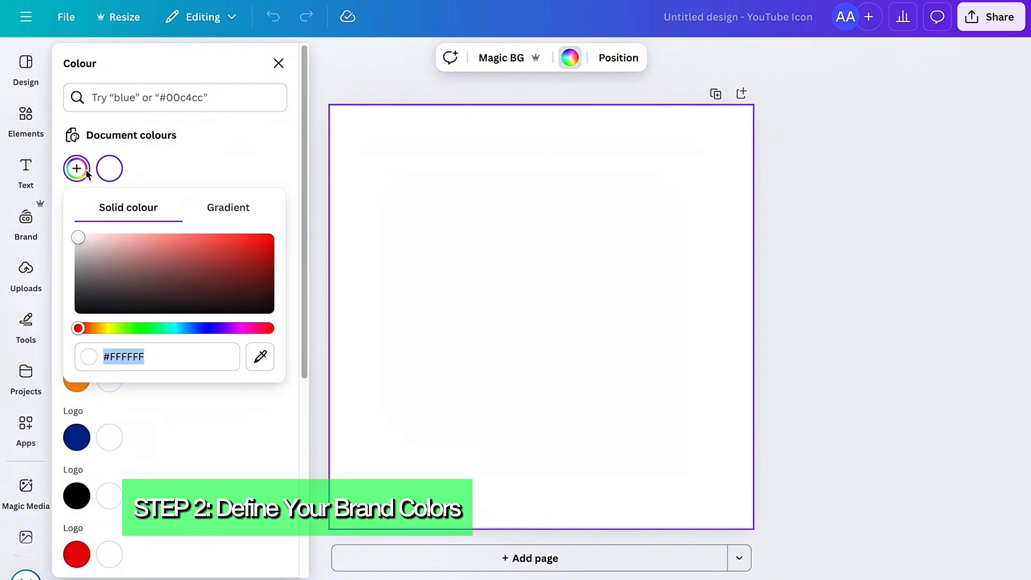
left_click_drag(86, 327, 110, 328)
left_click(105, 245)
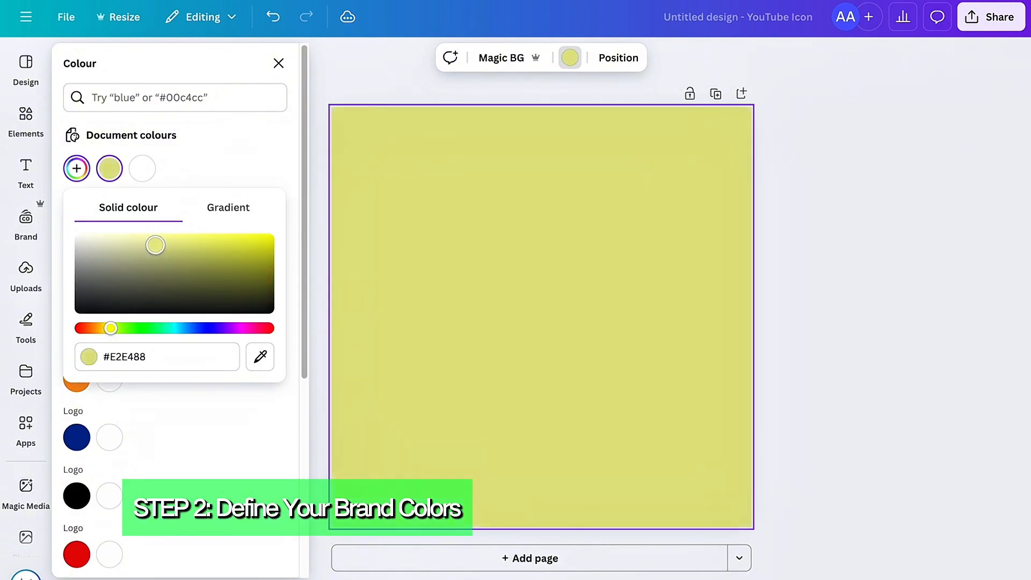
left_click_drag(156, 245, 272, 238)
left_click_drag(113, 329, 105, 330)
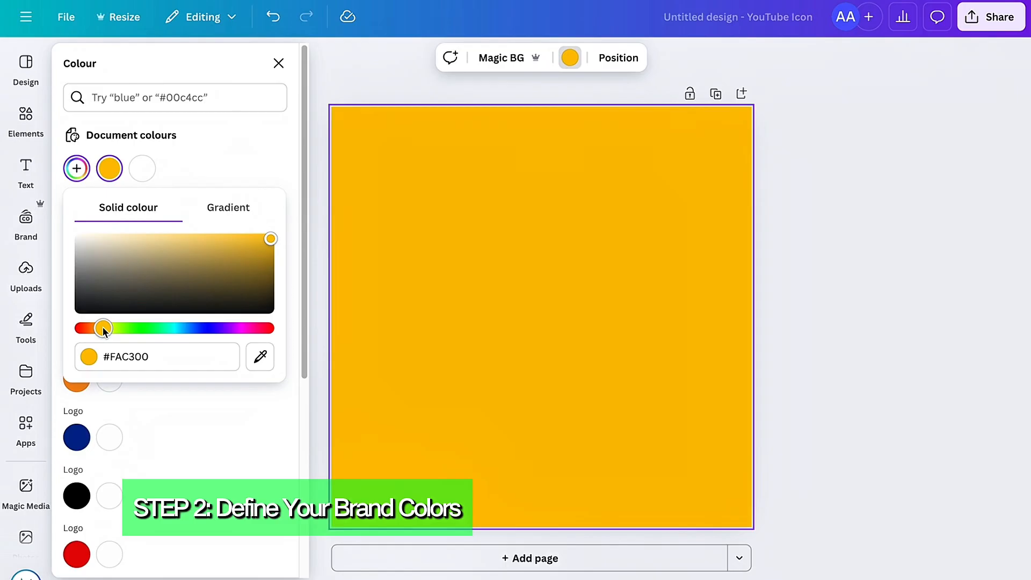
left_click_drag(104, 332, 102, 331)
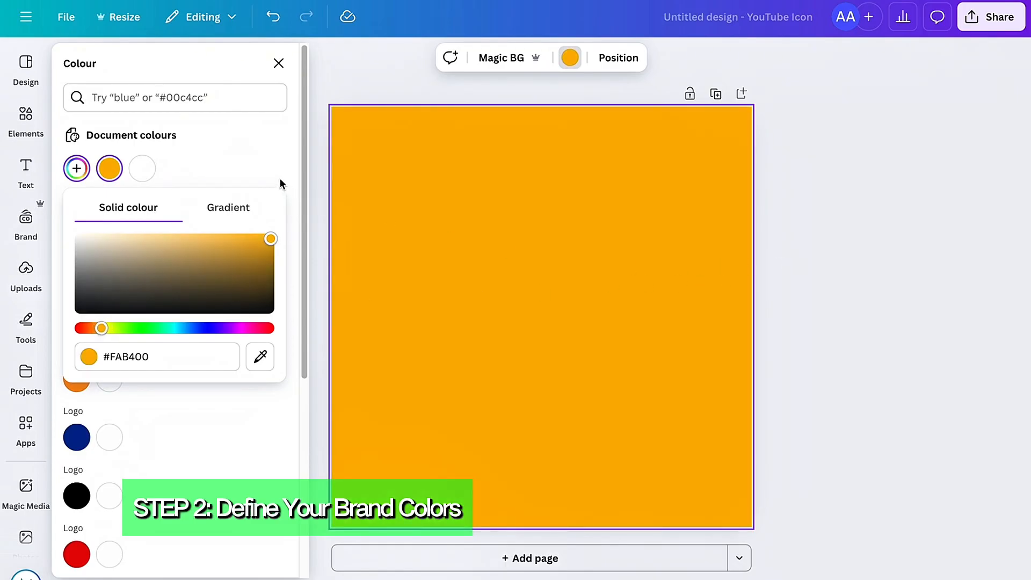
left_click(239, 155)
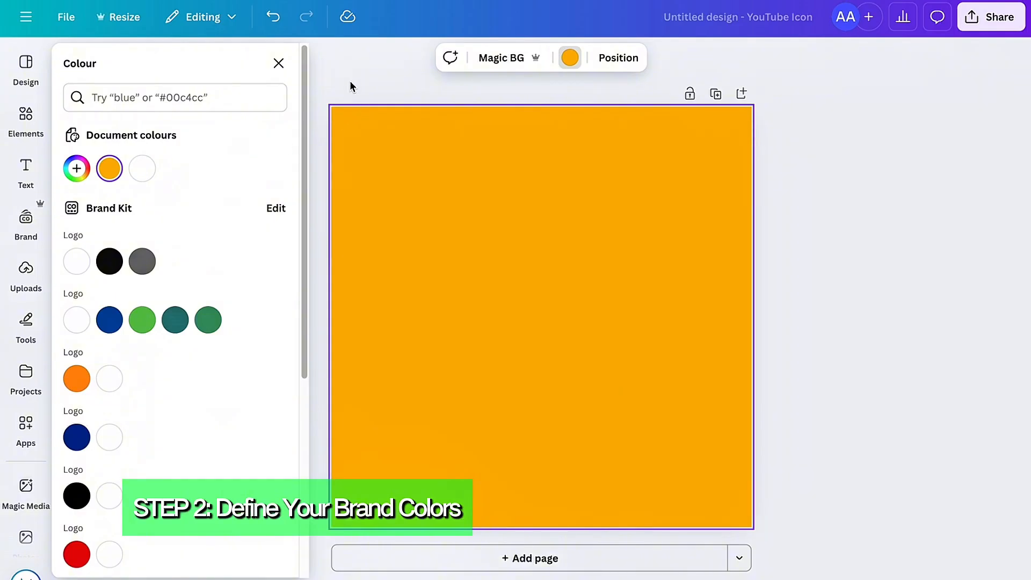
left_click(278, 63)
left_click(131, 215)
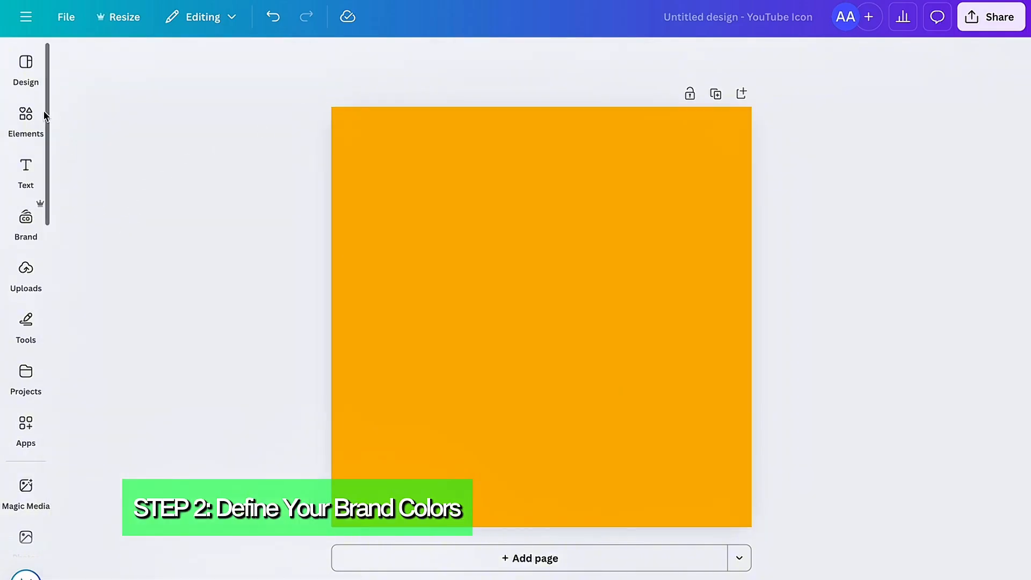
Step: Search the elements library for "game console"
left_click(25, 113)
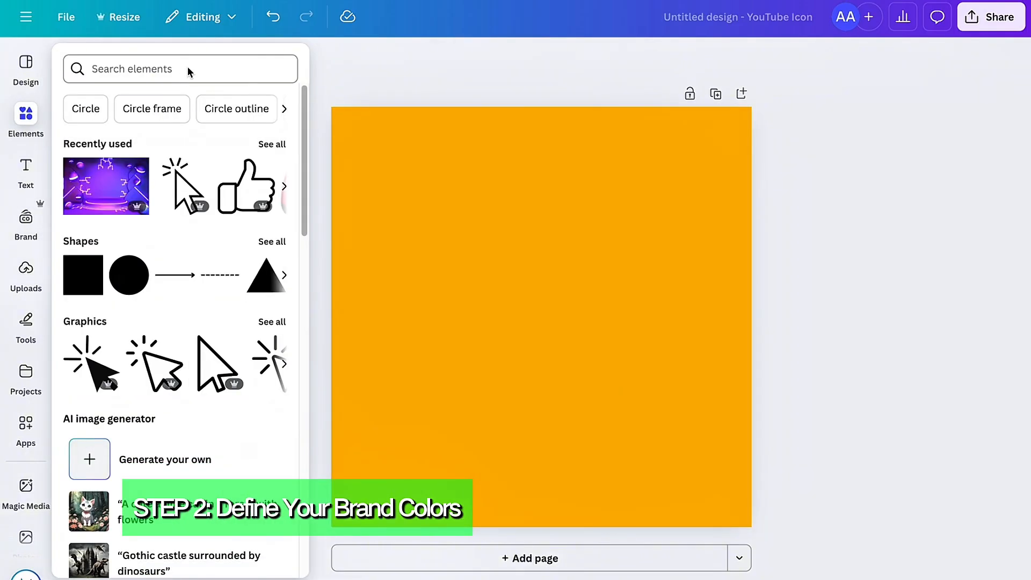
left_click(189, 71)
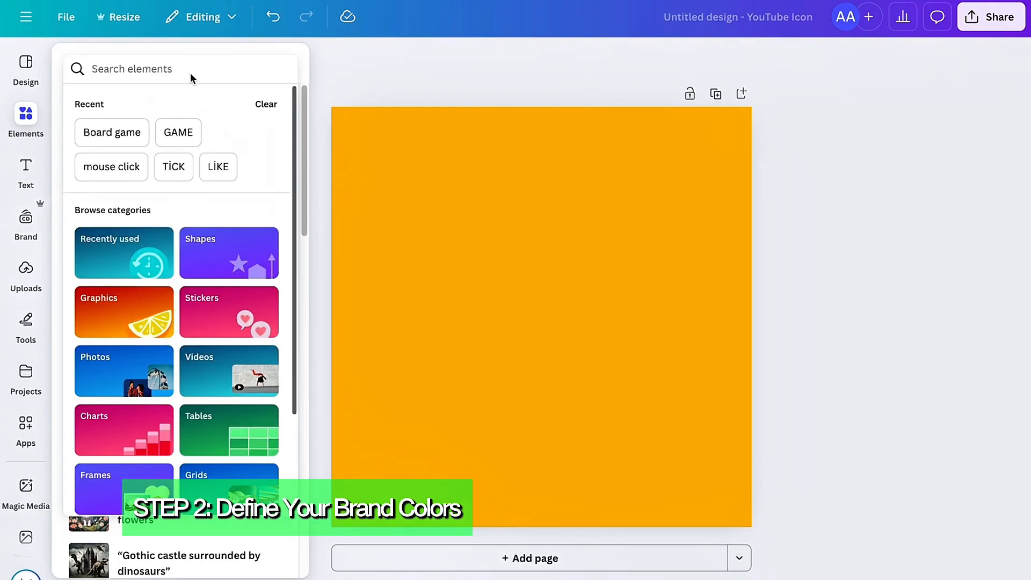
type("GAME")
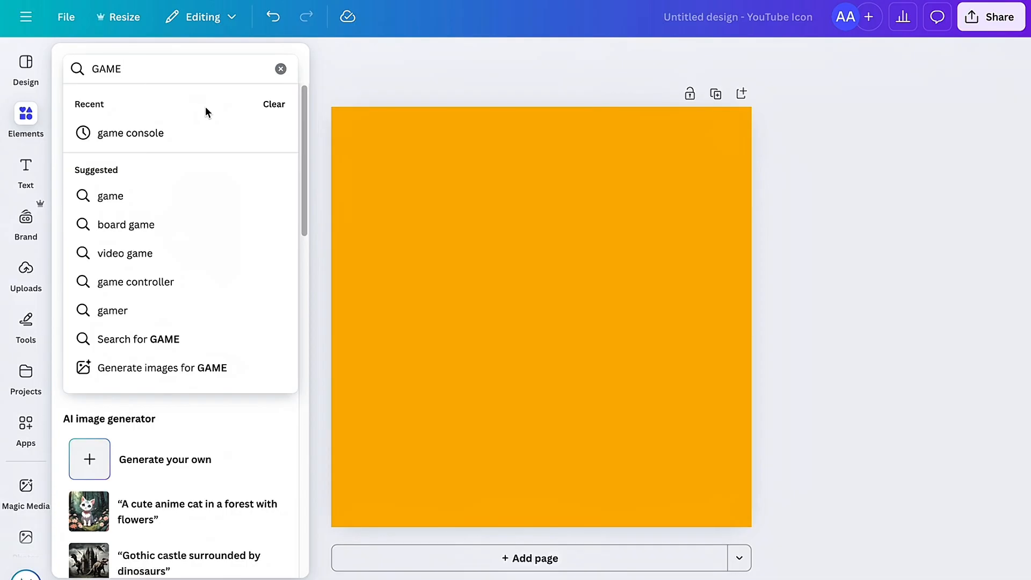
left_click(198, 133)
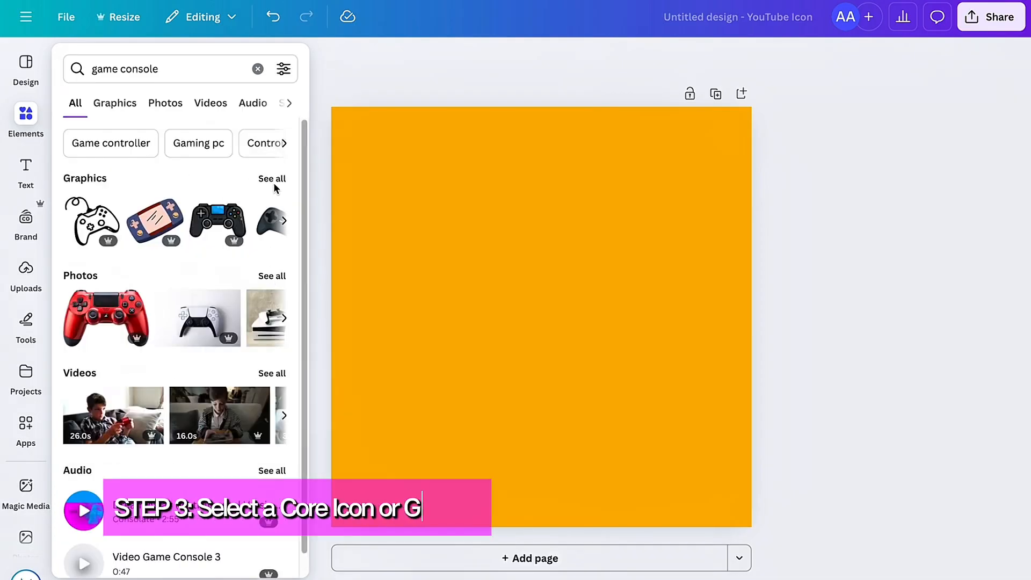
Step: Look through all the game console graphics and photos for a suitable core logo icon
left_click(273, 178)
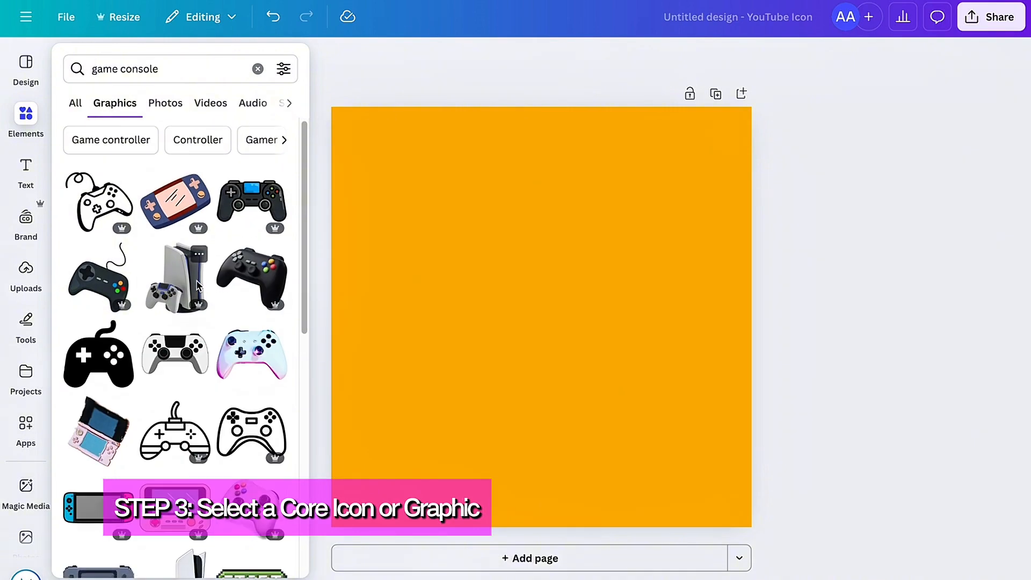
scroll(244, 290, "down", 5)
scroll(241, 354, "down", 5)
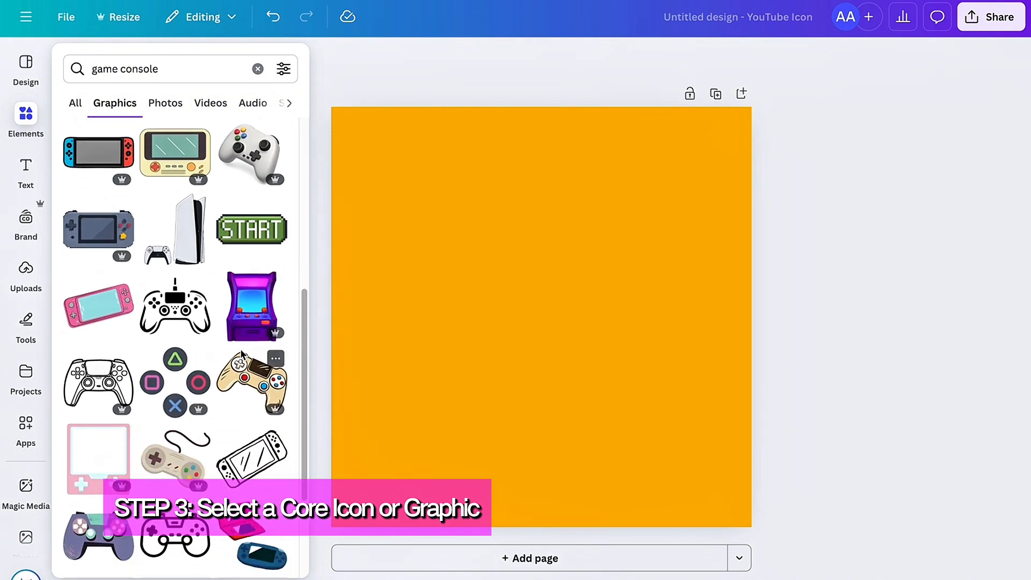
scroll(240, 351, "down", 7)
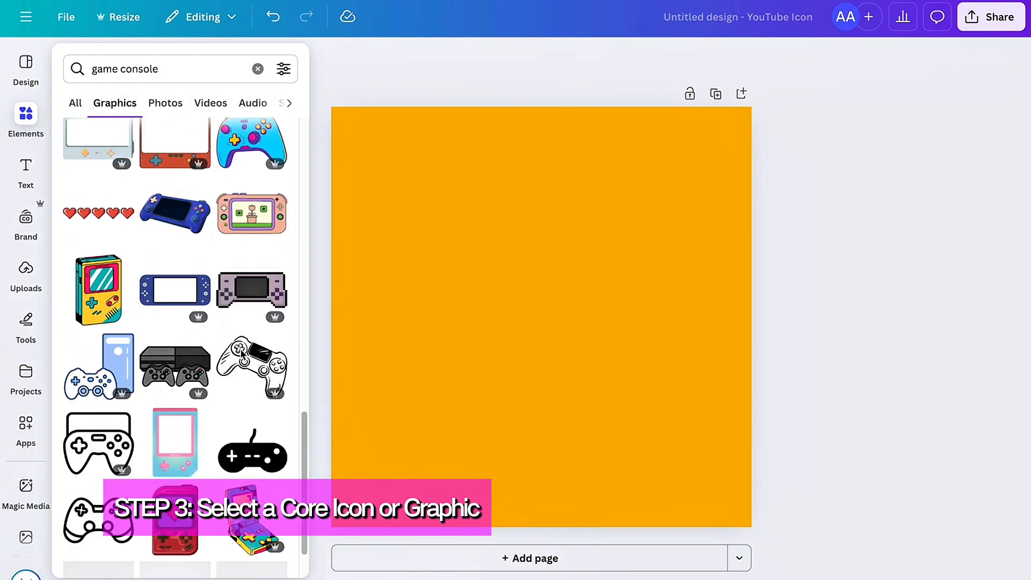
scroll(240, 351, "up", 4)
scroll(237, 330, "up", 9)
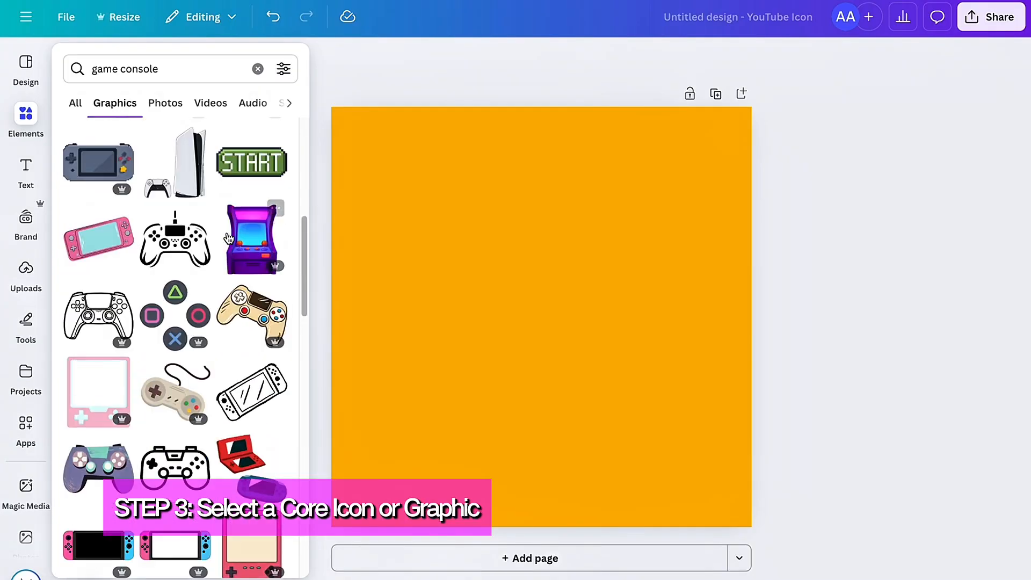
scroll(231, 247, "up", 4)
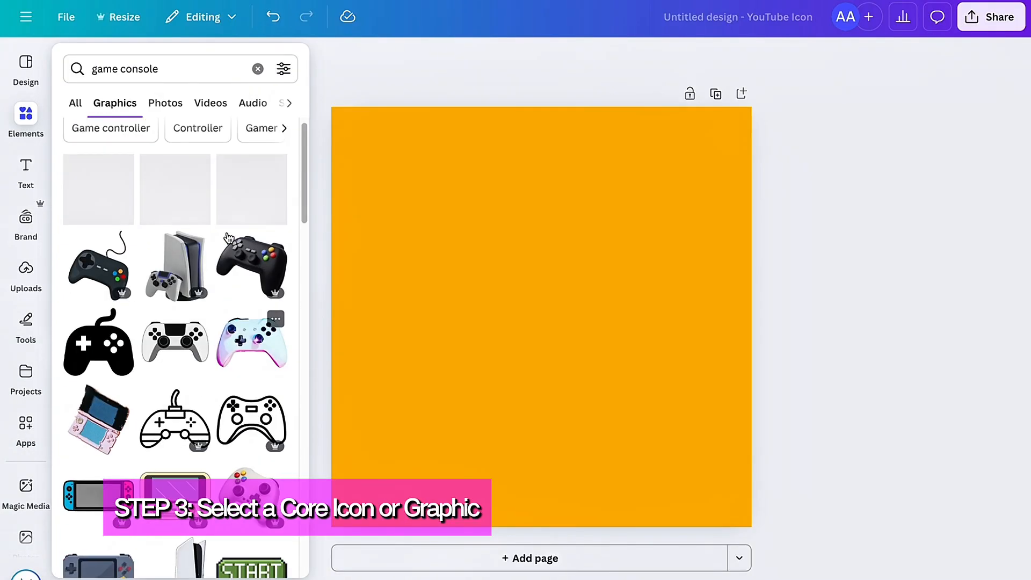
left_click(76, 104)
left_click(267, 276)
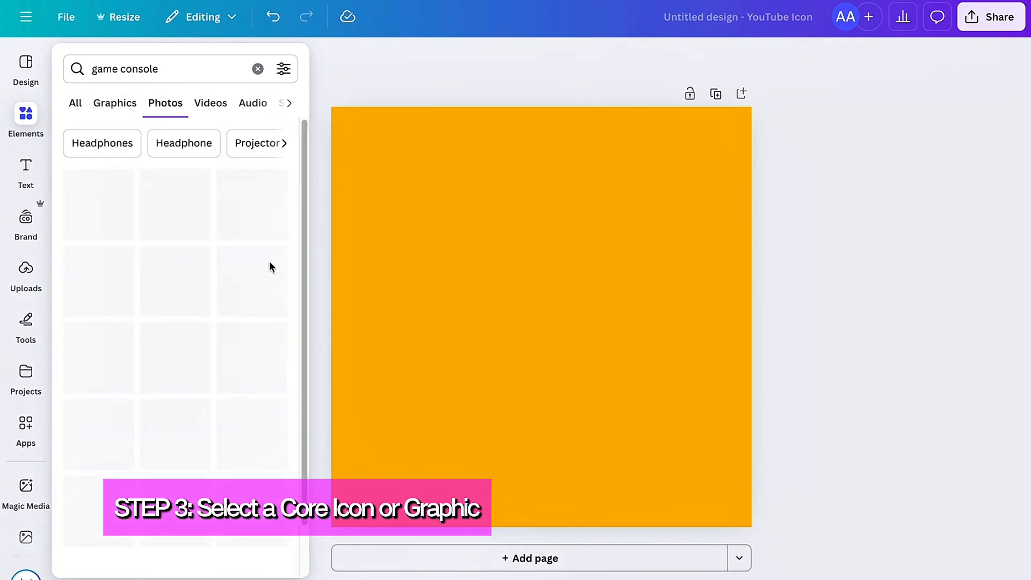
scroll(209, 270, "down", 4)
scroll(210, 271, "down", 5)
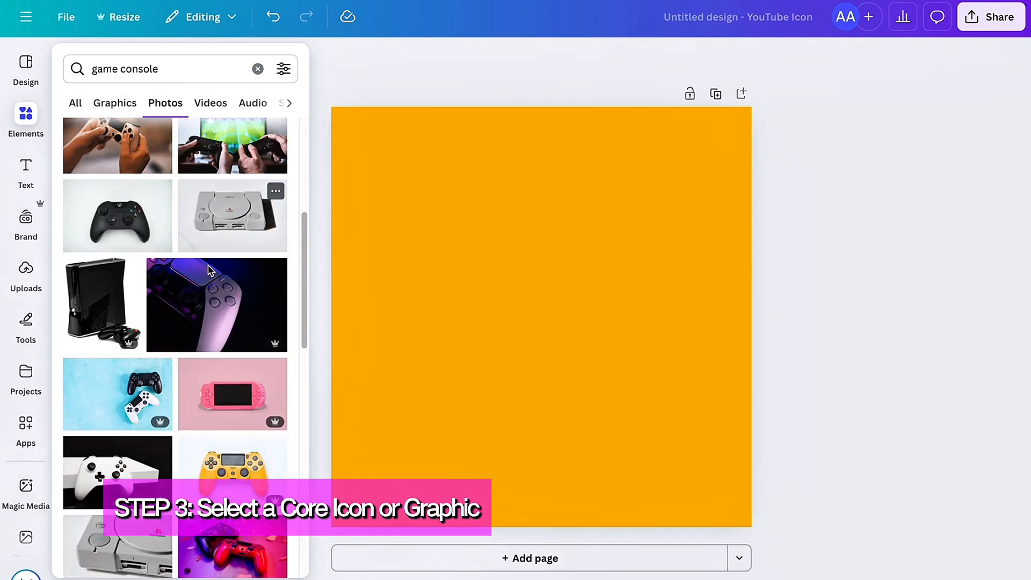
scroll(208, 271, "up", 10)
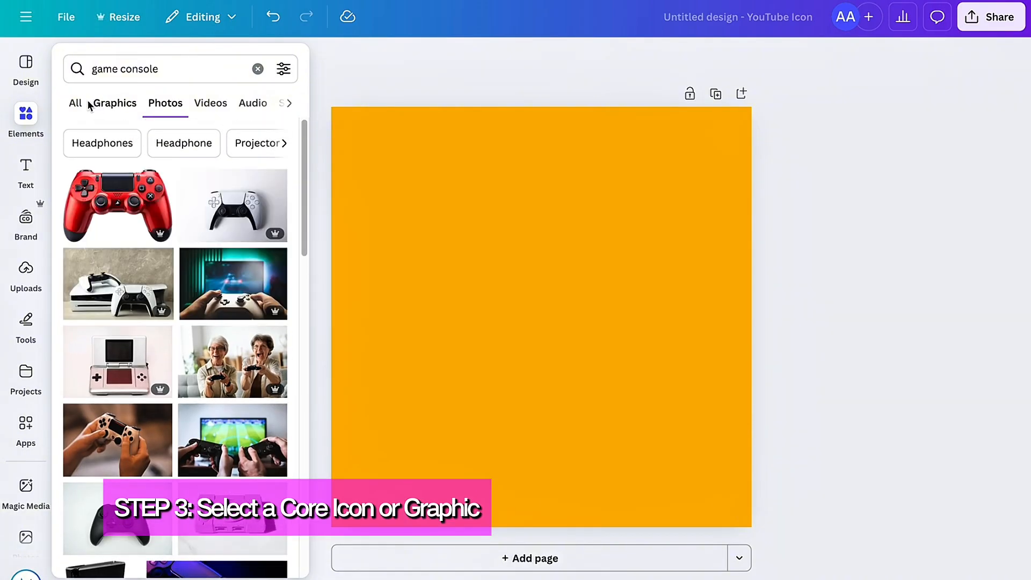
Step: Add the black wired game controller graphic with the central touchpad from the game console graphics to the page
left_click(79, 103)
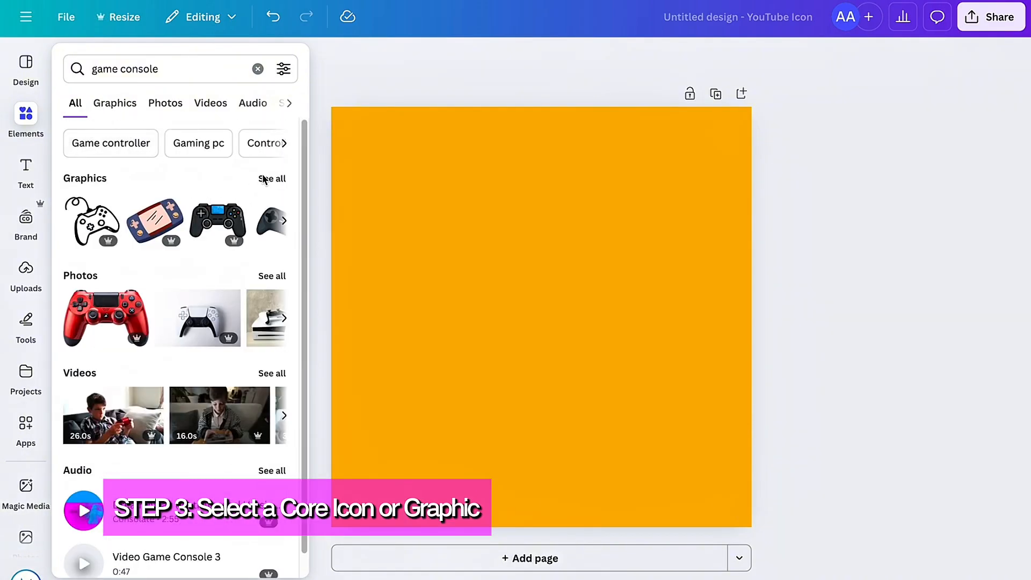
left_click(263, 179)
scroll(211, 282, "down", 1)
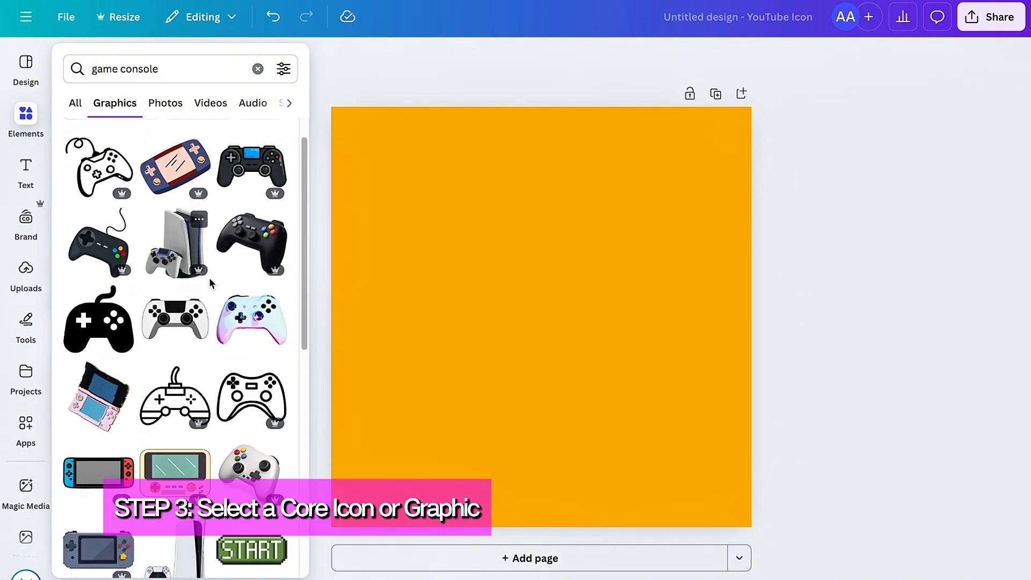
scroll(212, 285, "down", 2)
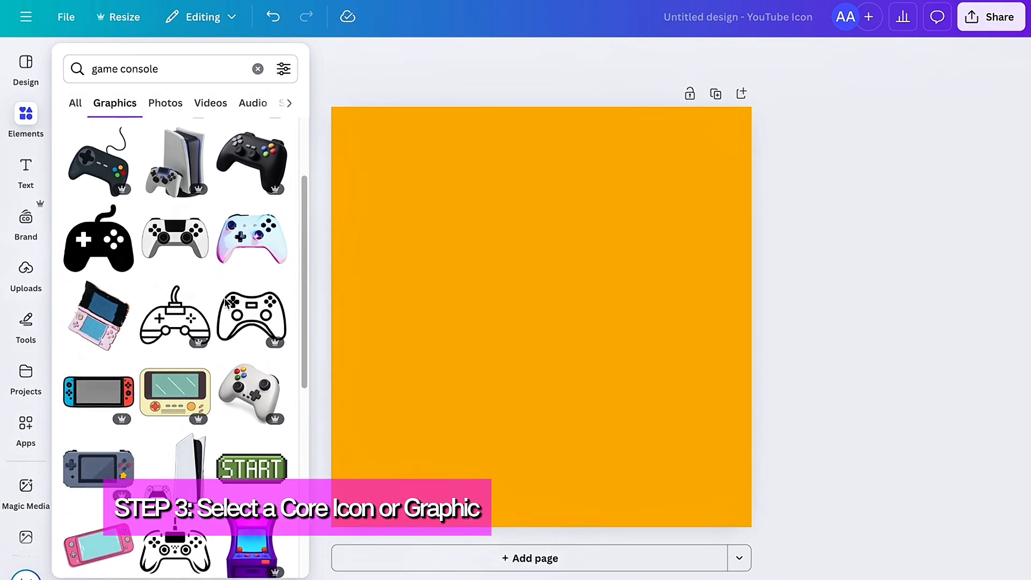
scroll(224, 301, "down", 1)
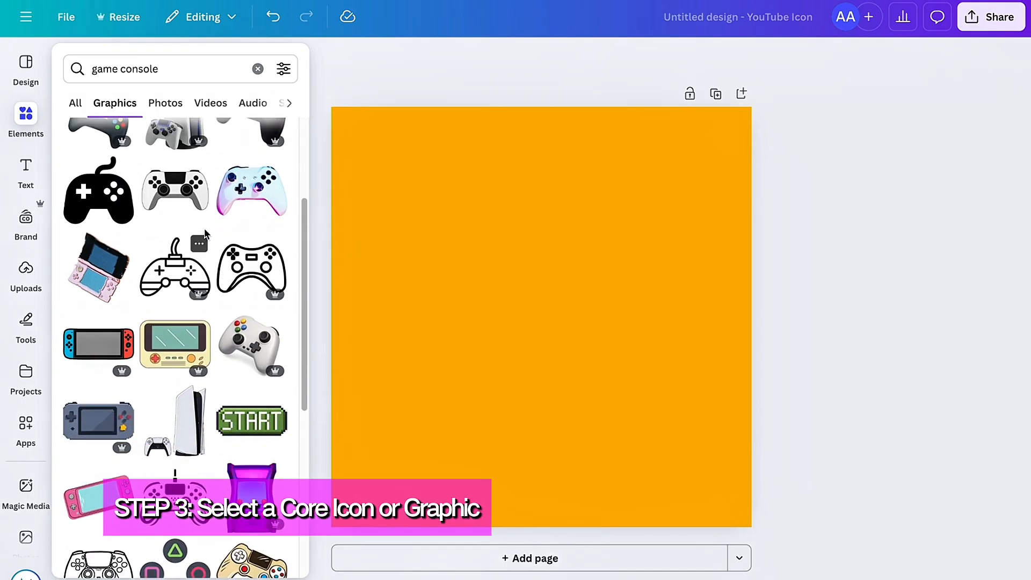
scroll(204, 232, "down", 1)
scroll(212, 258, "down", 2)
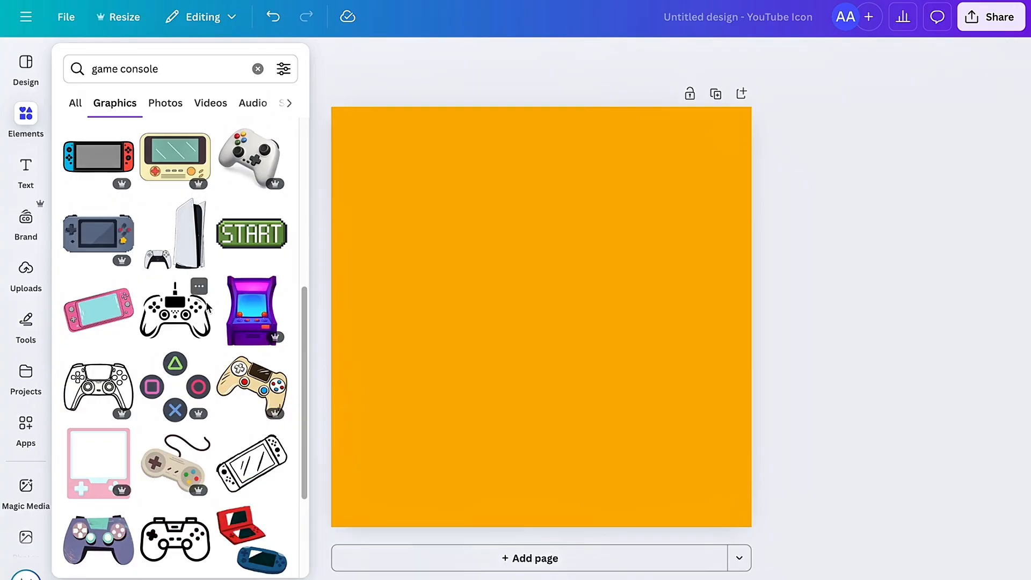
scroll(206, 305, "down", 1)
left_click(196, 274)
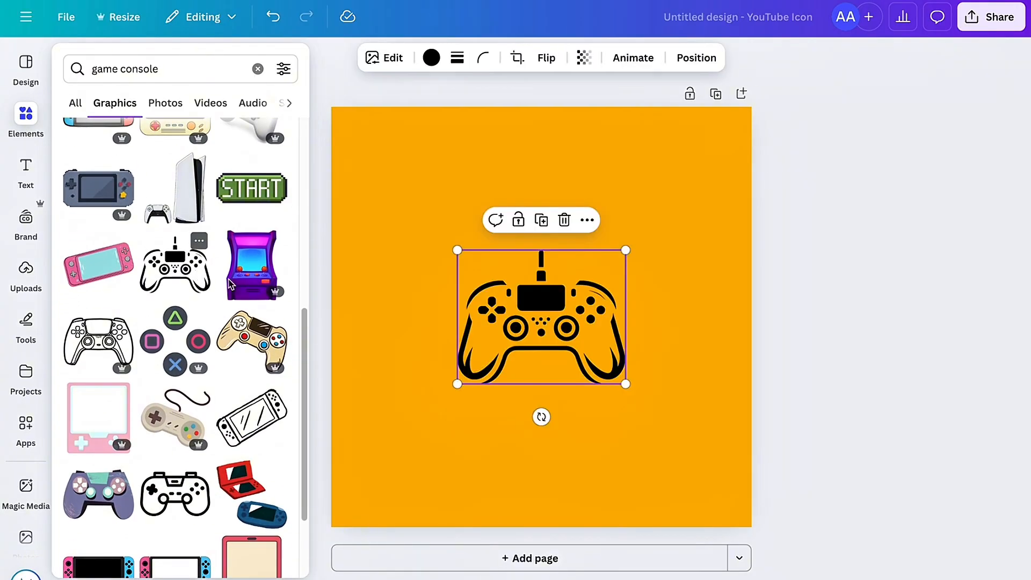
Step: Enlarge the controller graphic slightly and place it horizontally centred in the upper half of the page
left_click_drag(457, 250, 438, 248)
left_click_drag(524, 299, 580, 272)
left_click(813, 255)
left_click(840, 291)
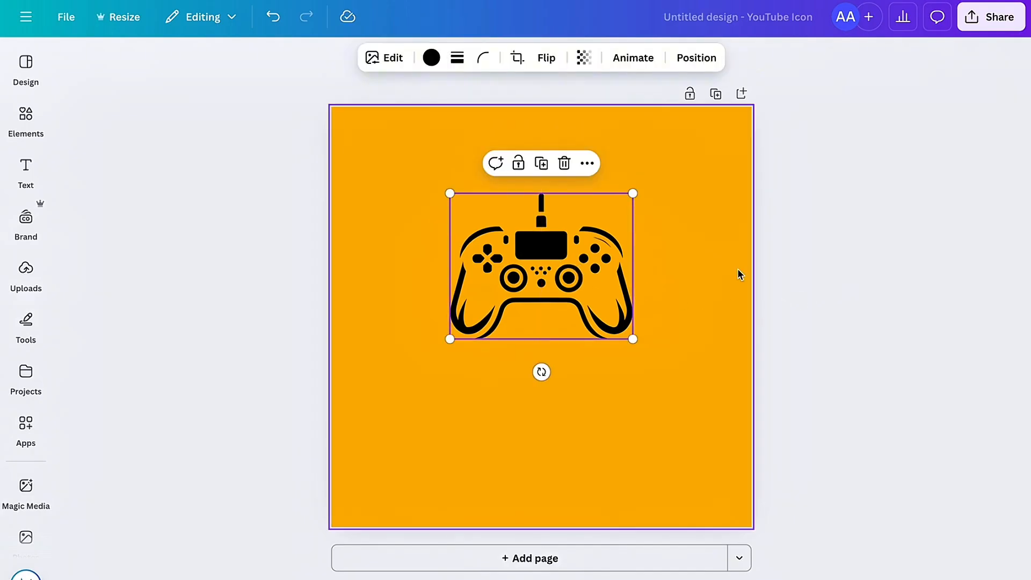
left_click(782, 280)
Step: Recolour the controller graphic to white #FFFEFE and move it down to the middle of the page
left_click(542, 276)
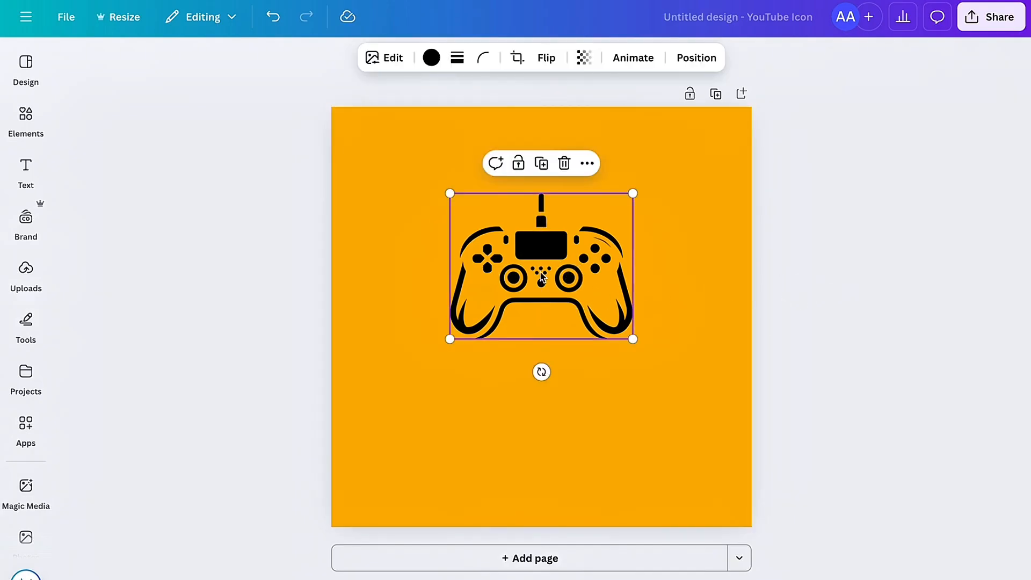
left_click(432, 58)
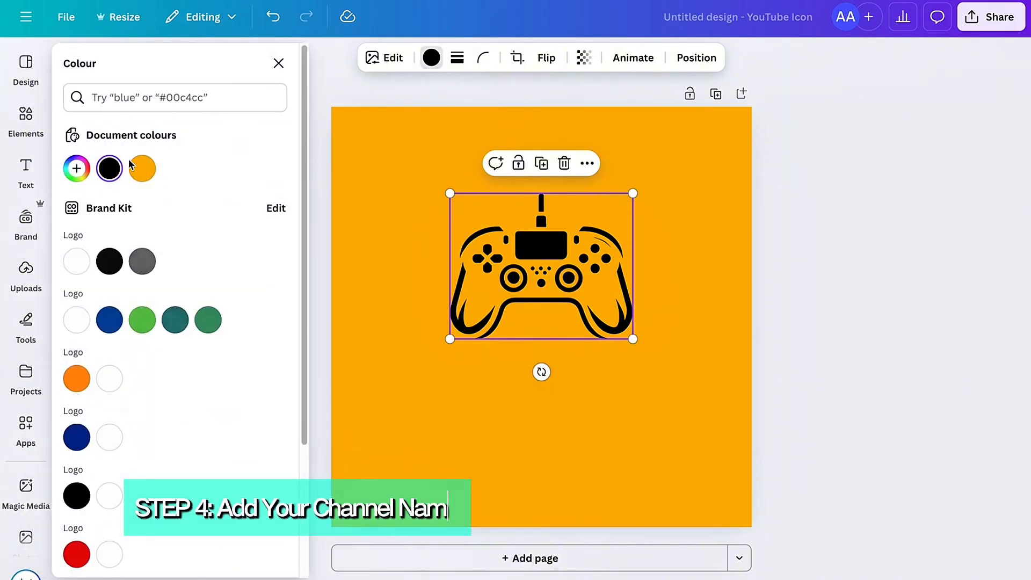
left_click(84, 171)
left_click_drag(88, 274, 78, 196)
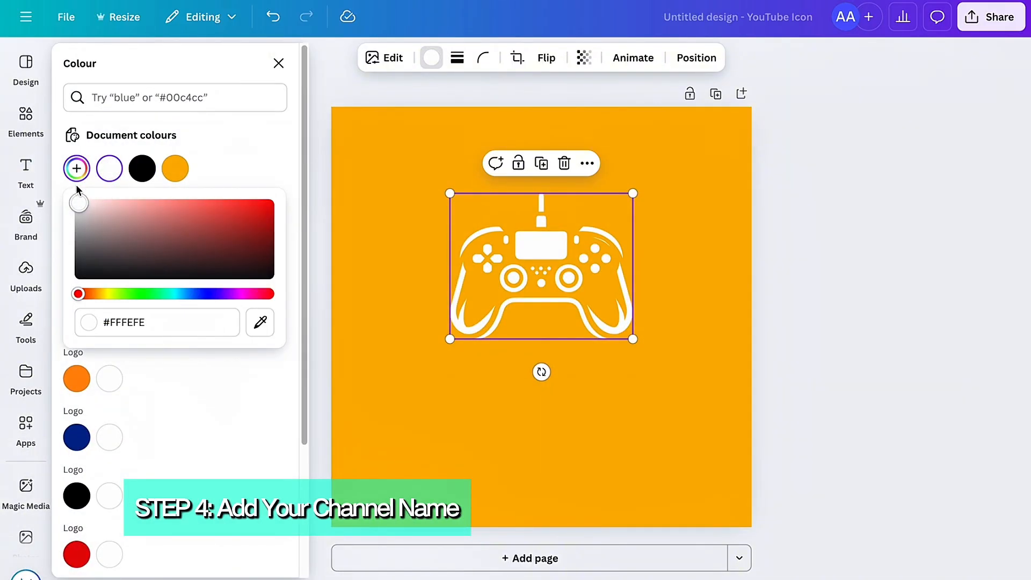
left_click_drag(545, 266, 546, 319)
left_click(832, 325)
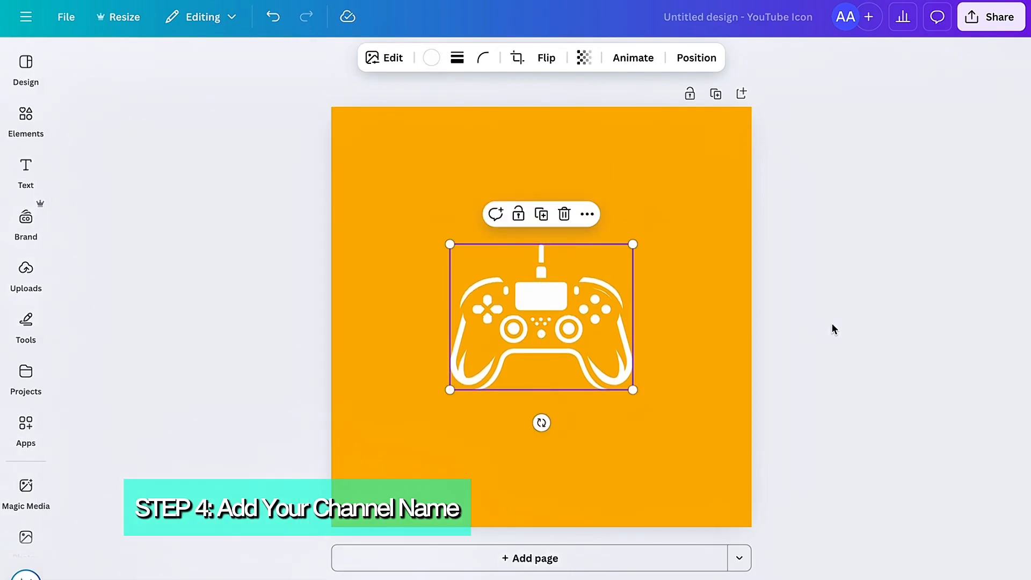
Step: Add a heading text box and place it centred directly below the controller graphic
left_click(26, 168)
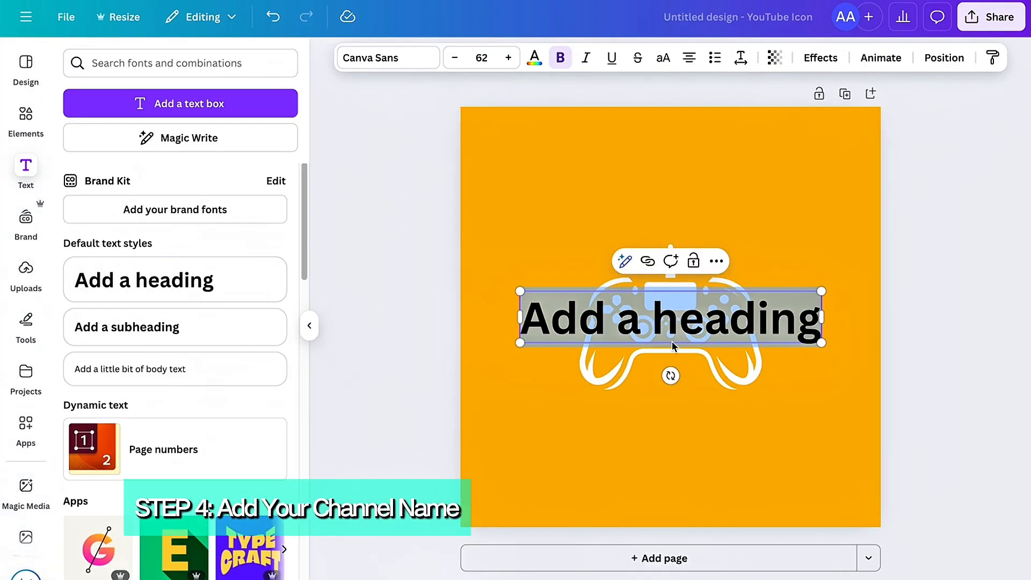
left_click(911, 236)
left_click_drag(769, 314, 770, 413)
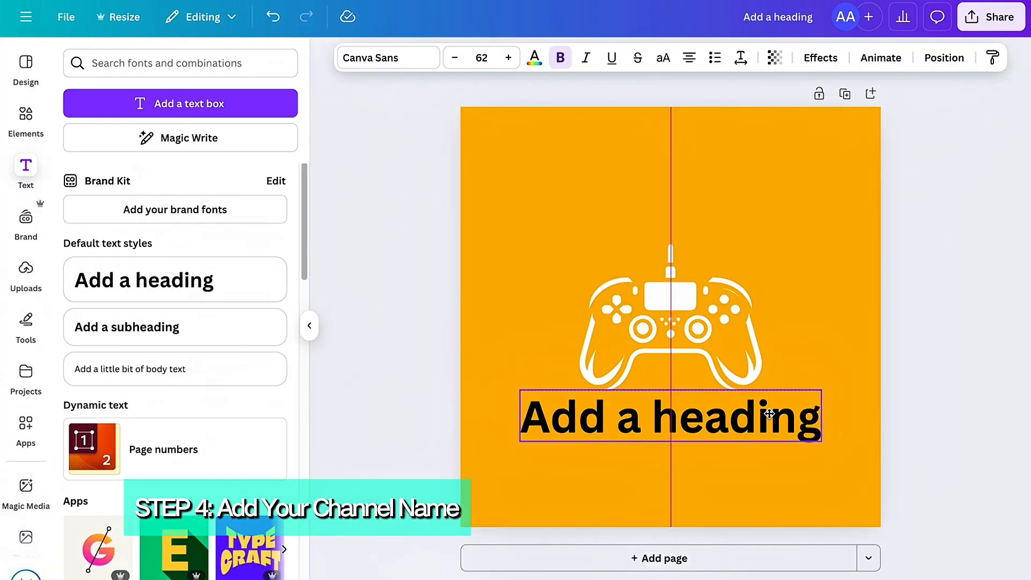
Step: Replace the heading placeholder text below the controller with the channel name HZN GAME
left_click(904, 345)
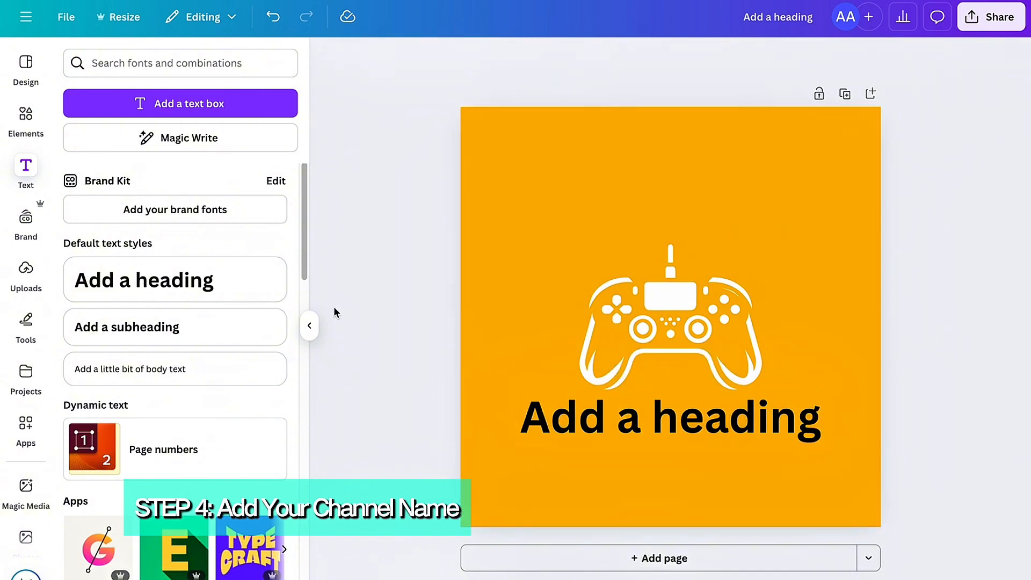
left_click(314, 325)
left_click(586, 430)
left_click(606, 423)
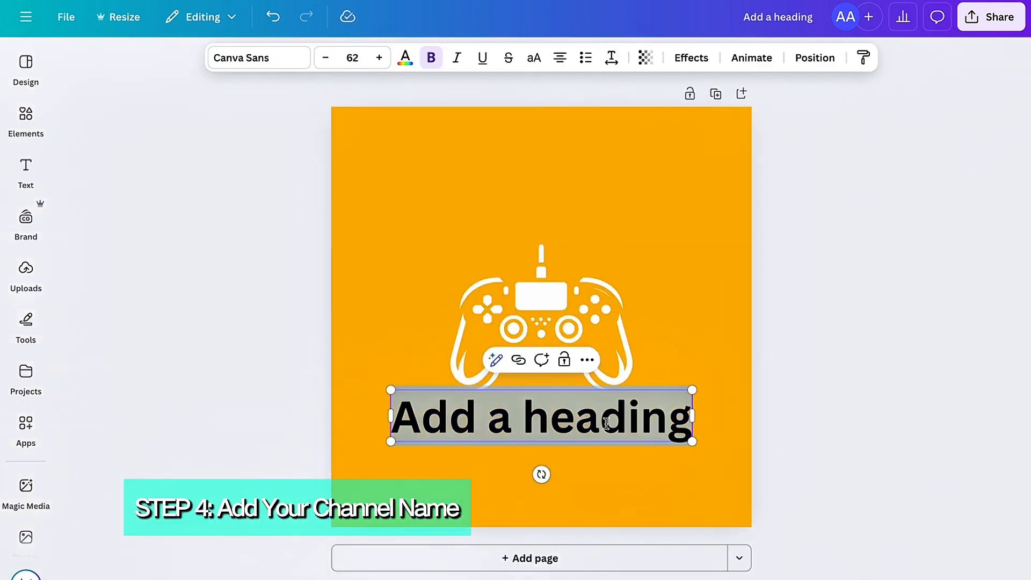
key("BackSpace")
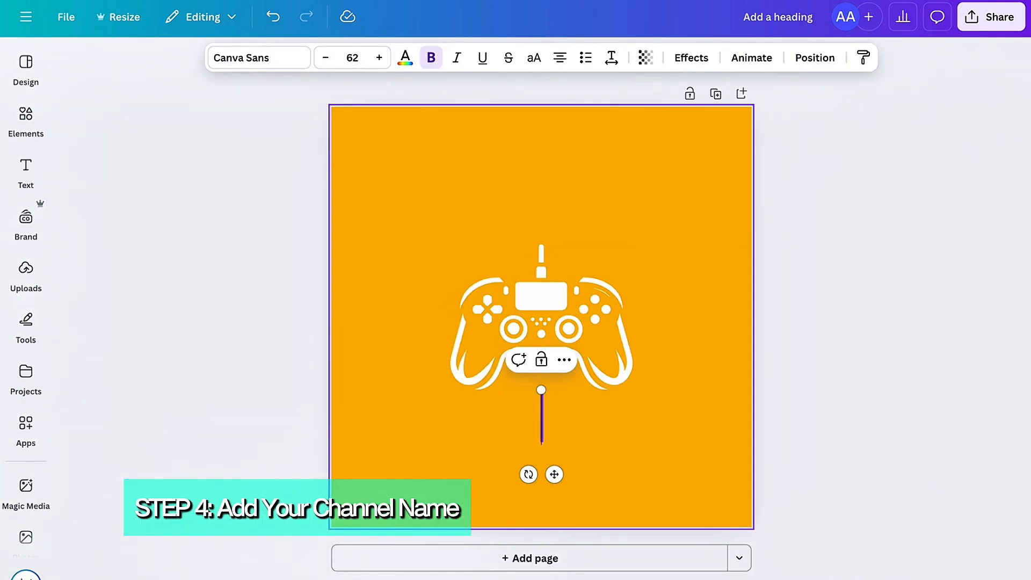
type("HZN GAME")
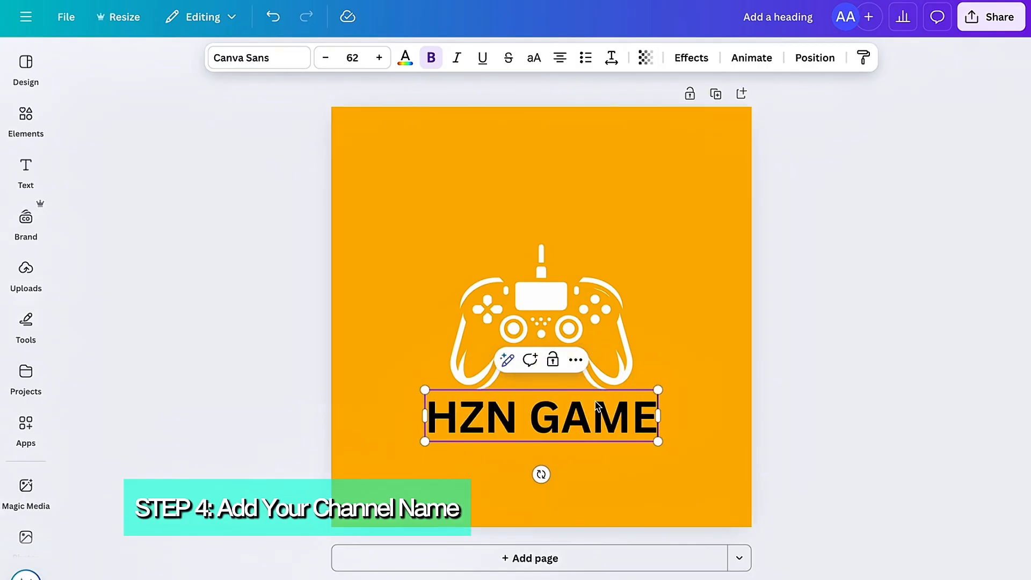
left_click(846, 356)
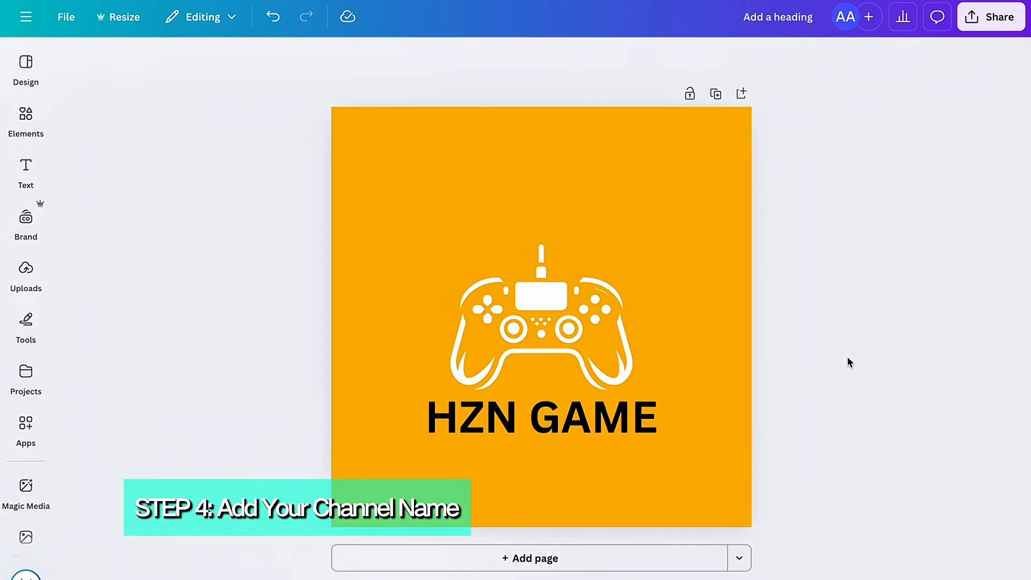
Step: Try the Brittany and Gagalin fonts on the channel name text
left_click(636, 418)
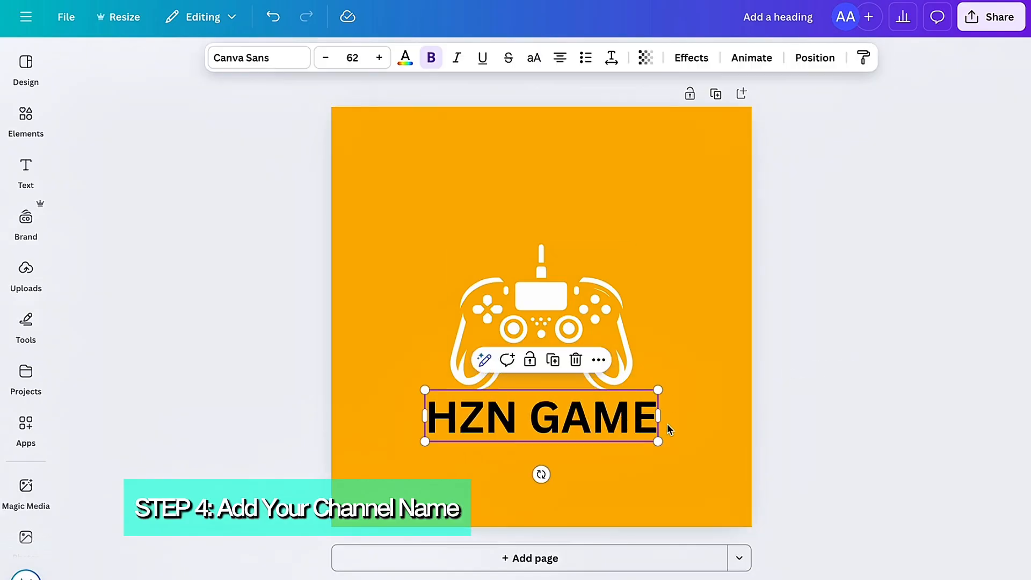
left_click(275, 63)
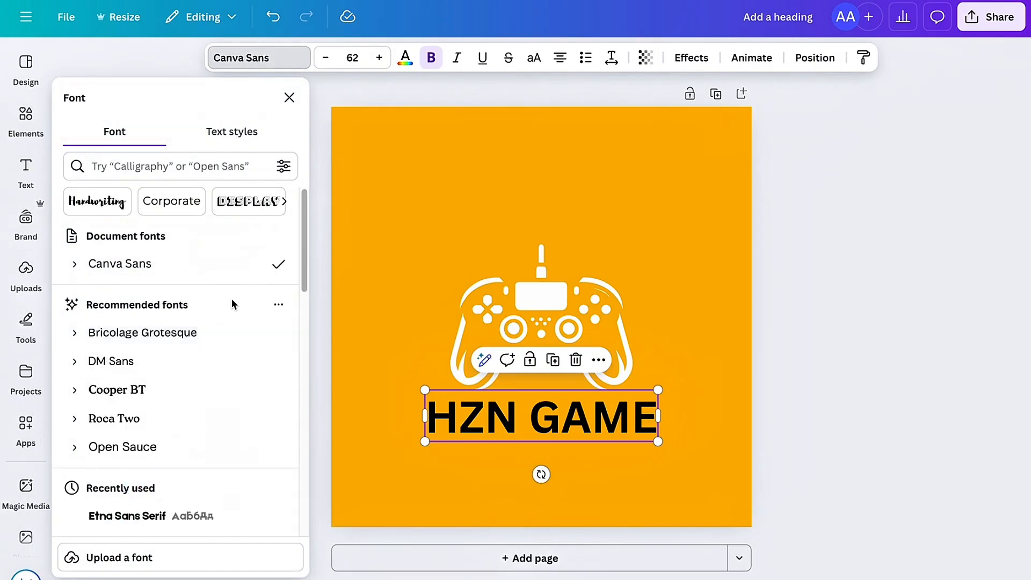
scroll(227, 263, "down", 4)
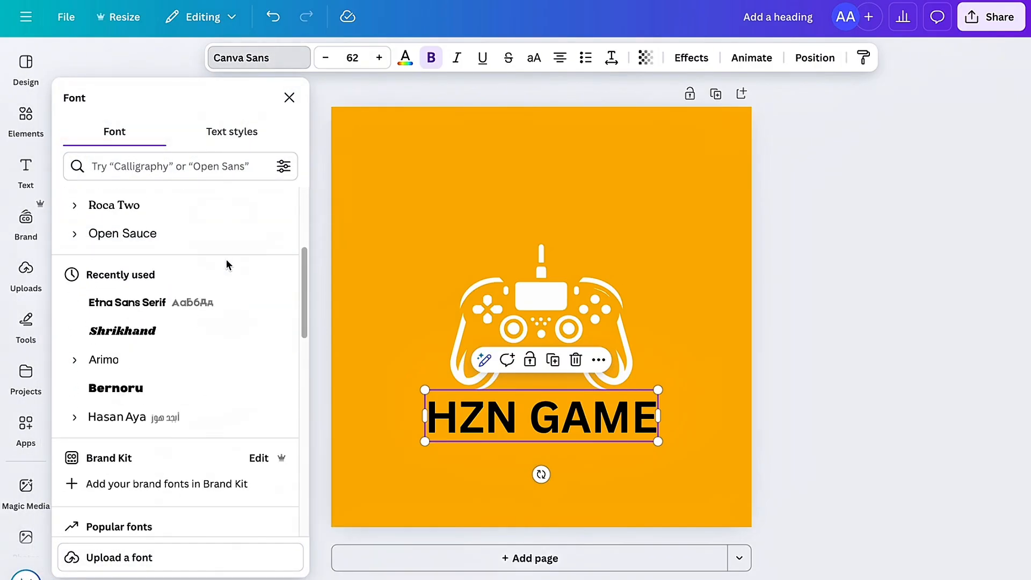
scroll(230, 283, "down", 6)
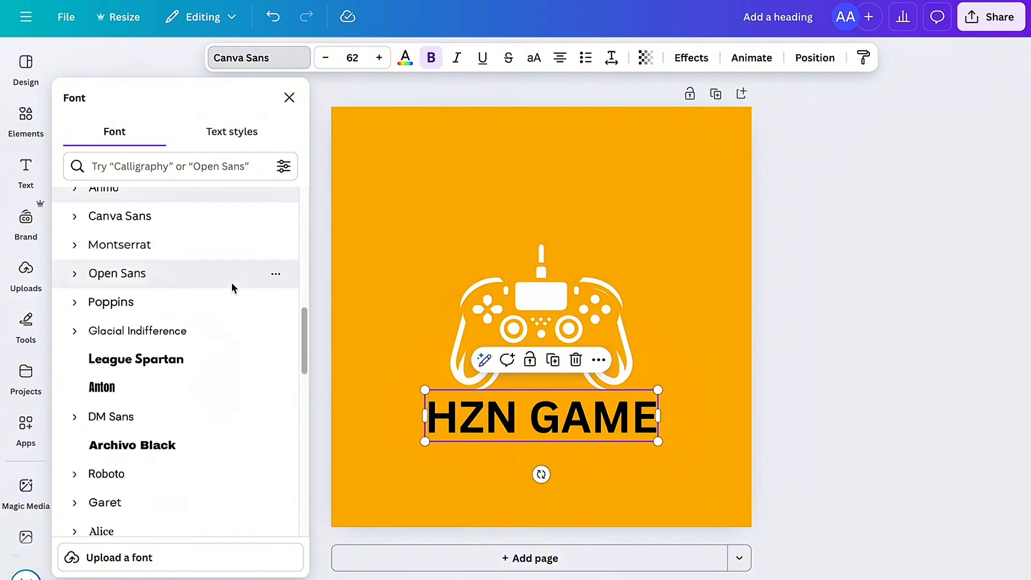
scroll(230, 283, "down", 6)
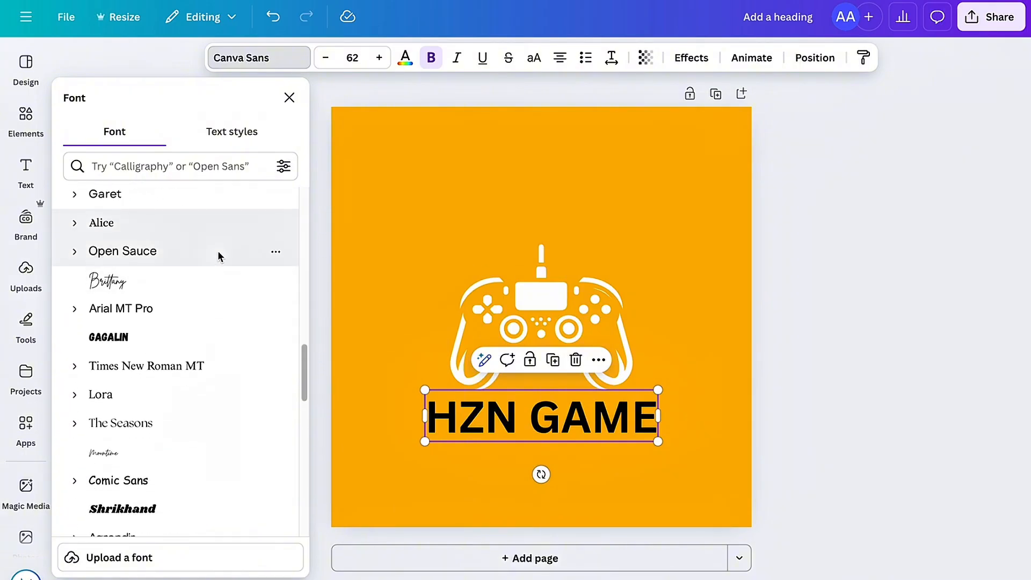
left_click(217, 251)
left_click(218, 272)
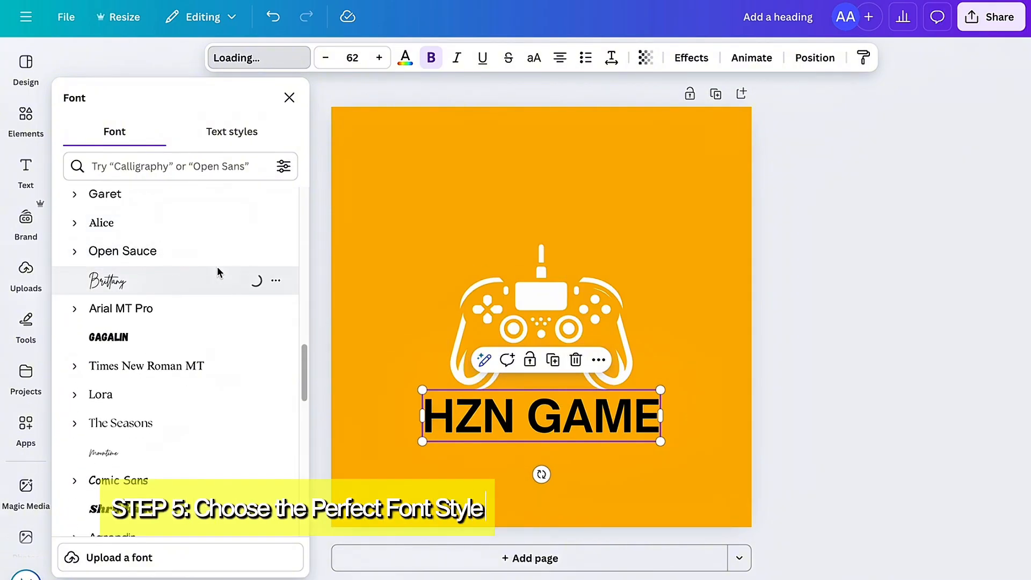
scroll(218, 281, "down", 2)
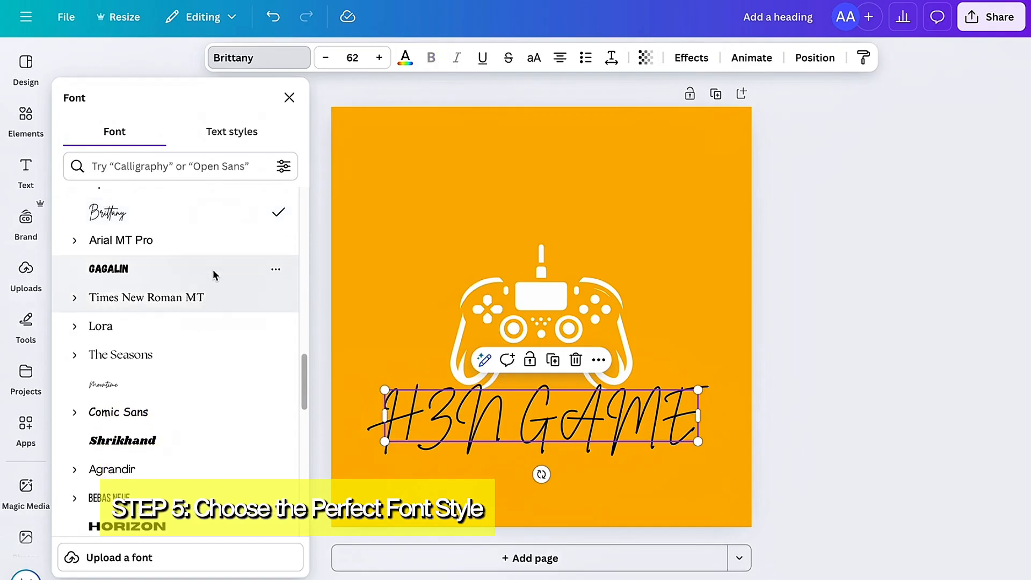
left_click(213, 272)
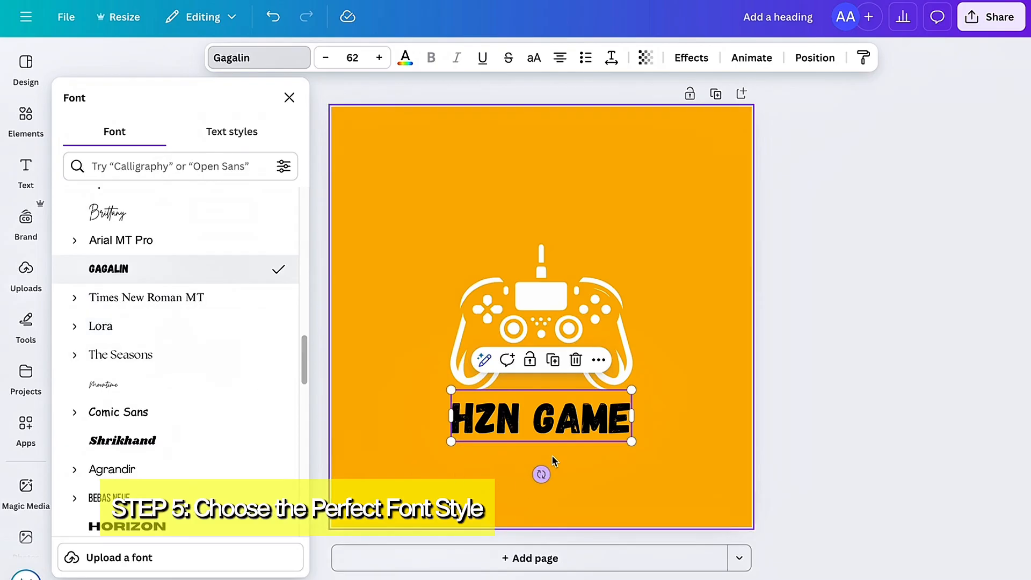
left_click(703, 400)
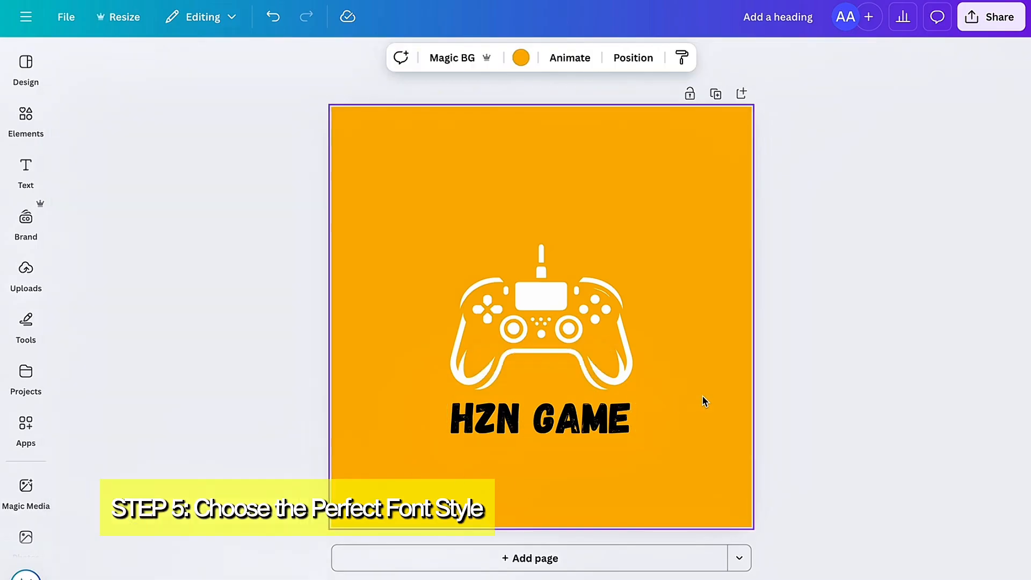
left_click(876, 385)
Step: Try the Fredoka and HK Modular fonts on the channel name text
left_click(628, 432)
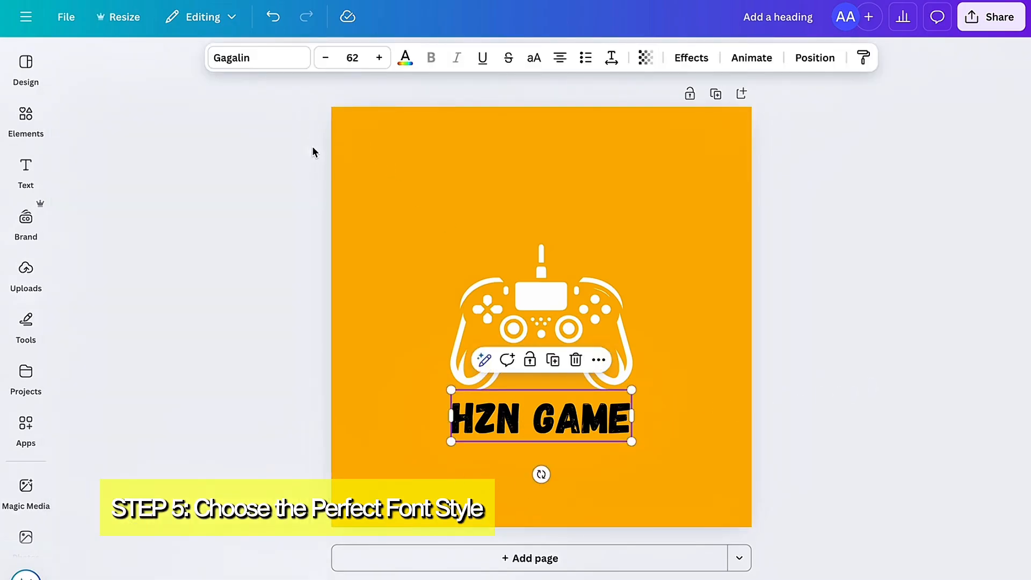
left_click(272, 56)
scroll(181, 343, "up", 3)
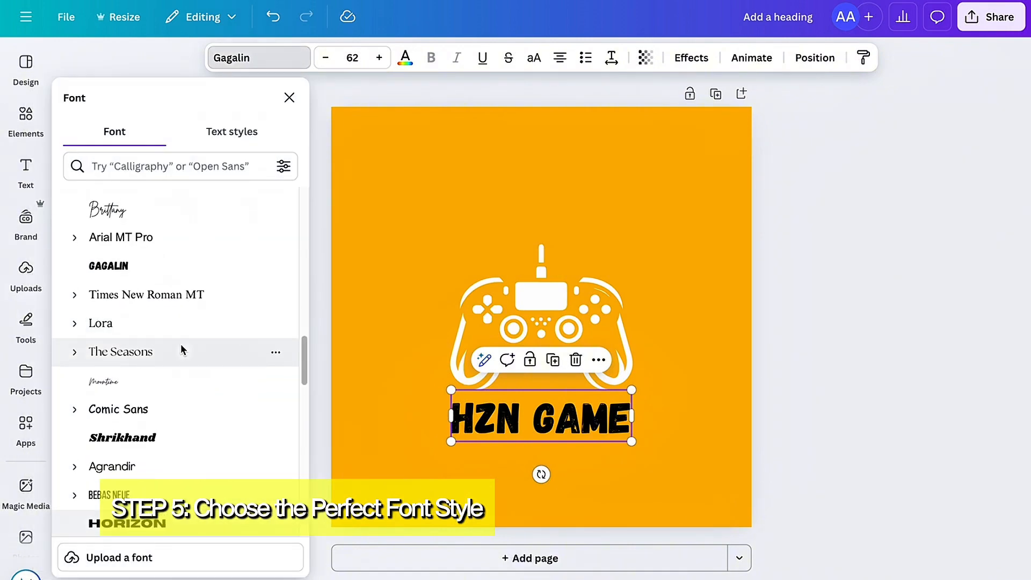
scroll(180, 344, "down", 4)
scroll(178, 389, "down", 2)
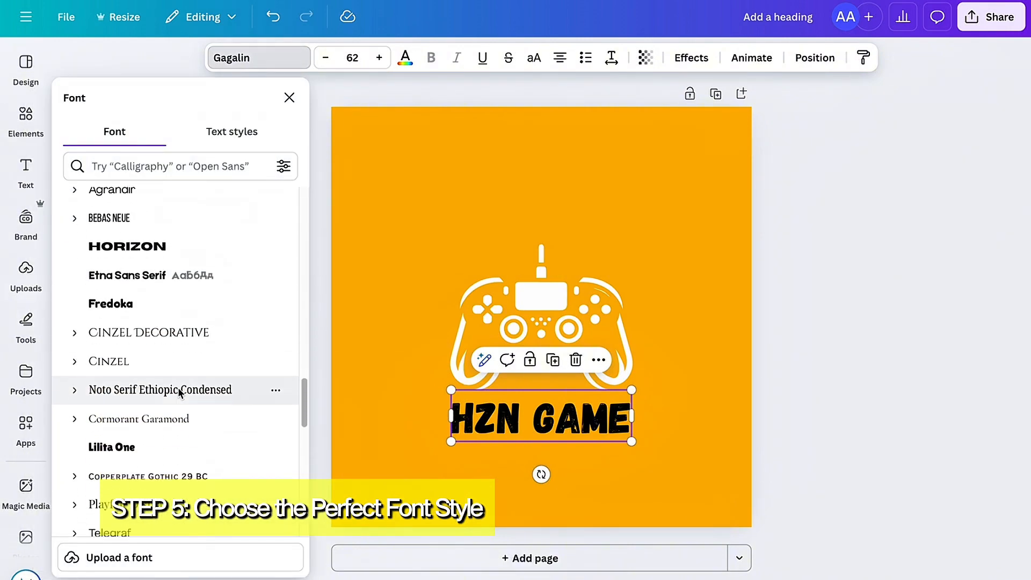
left_click(176, 309)
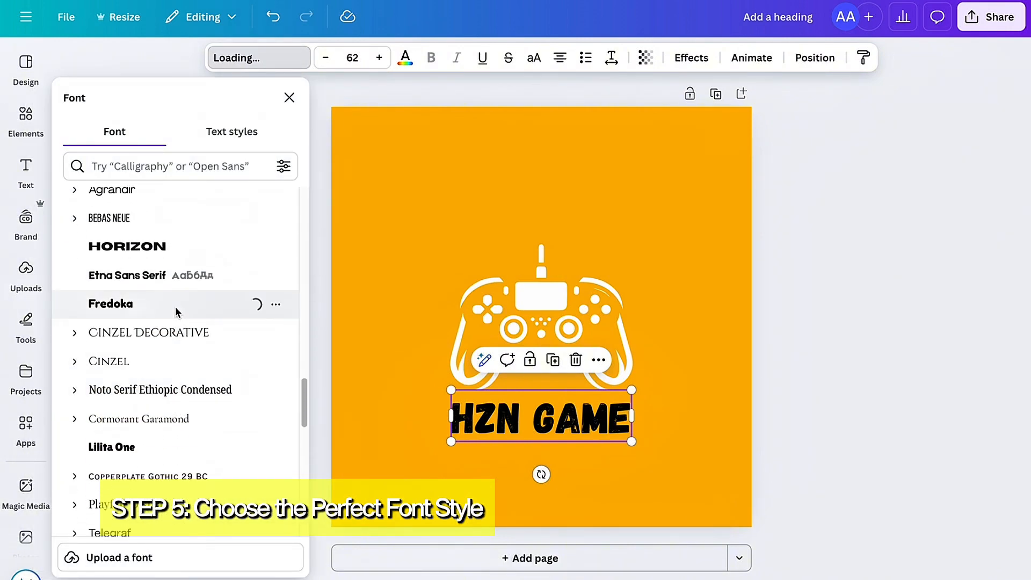
scroll(214, 344, "down", 5)
left_click(214, 348)
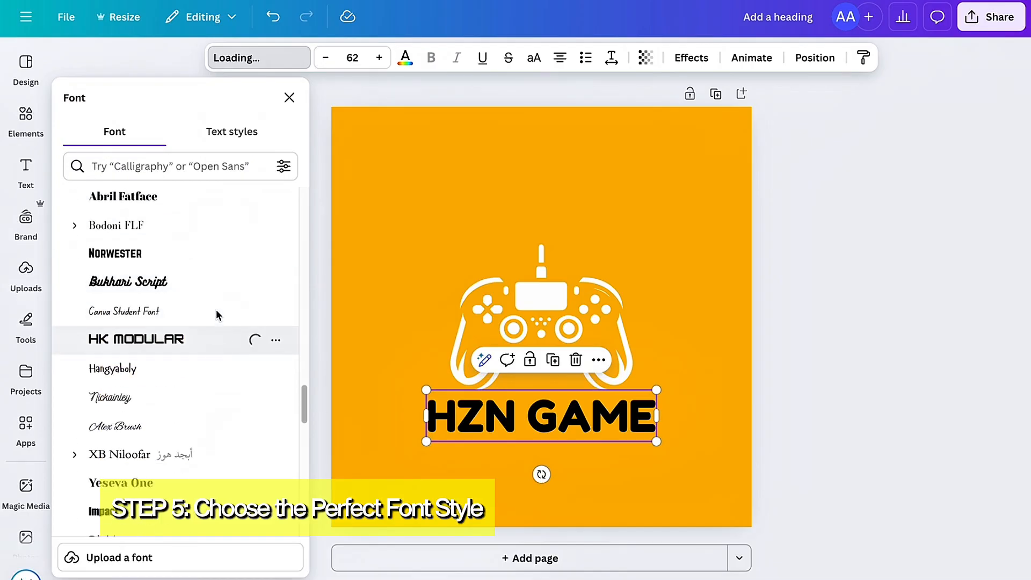
Step: Set the channel name's font to Brick Sans
scroll(218, 244, "down", 3)
scroll(218, 247, "down", 2)
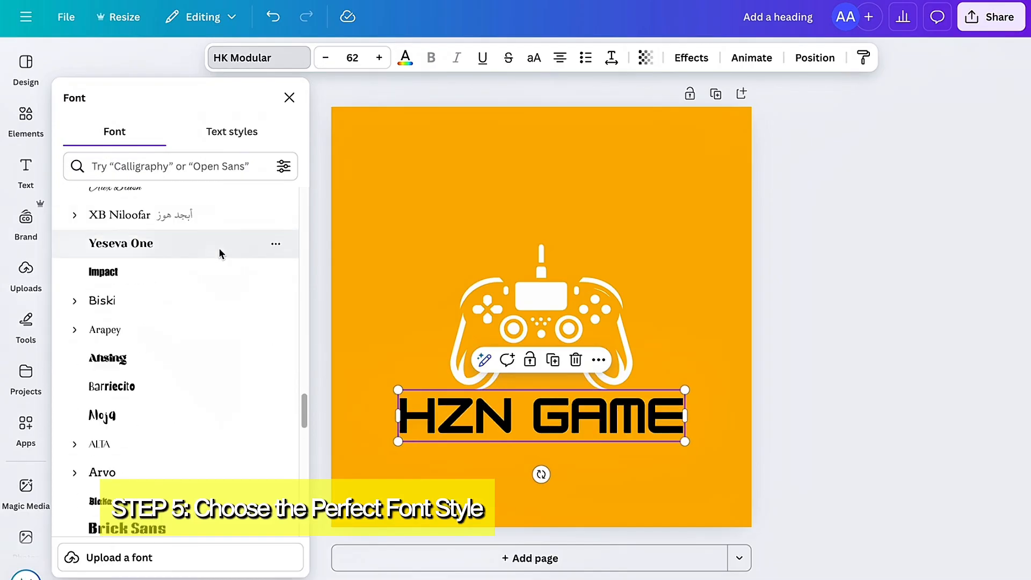
scroll(225, 322, "down", 4)
left_click(224, 307)
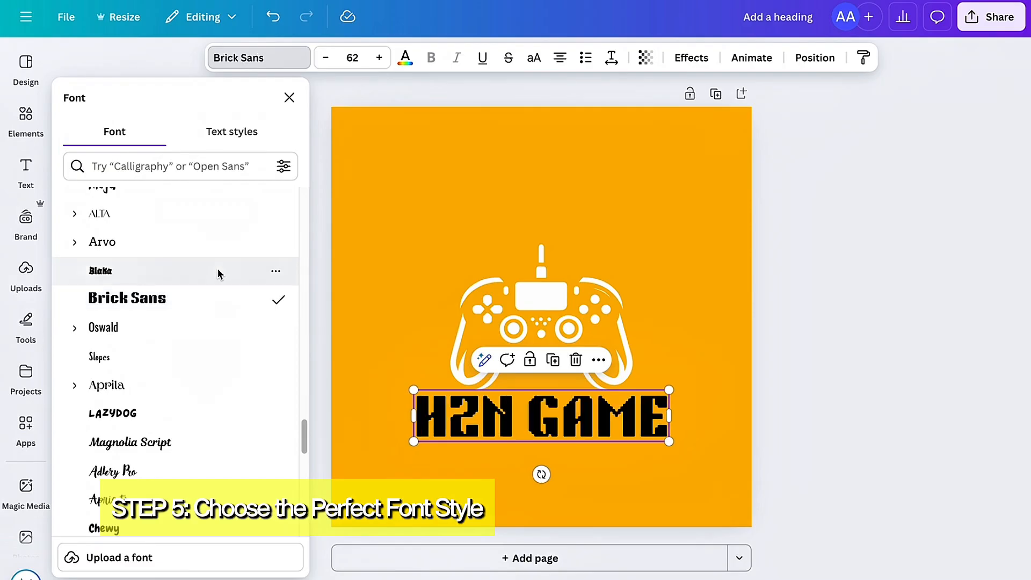
left_click(806, 389)
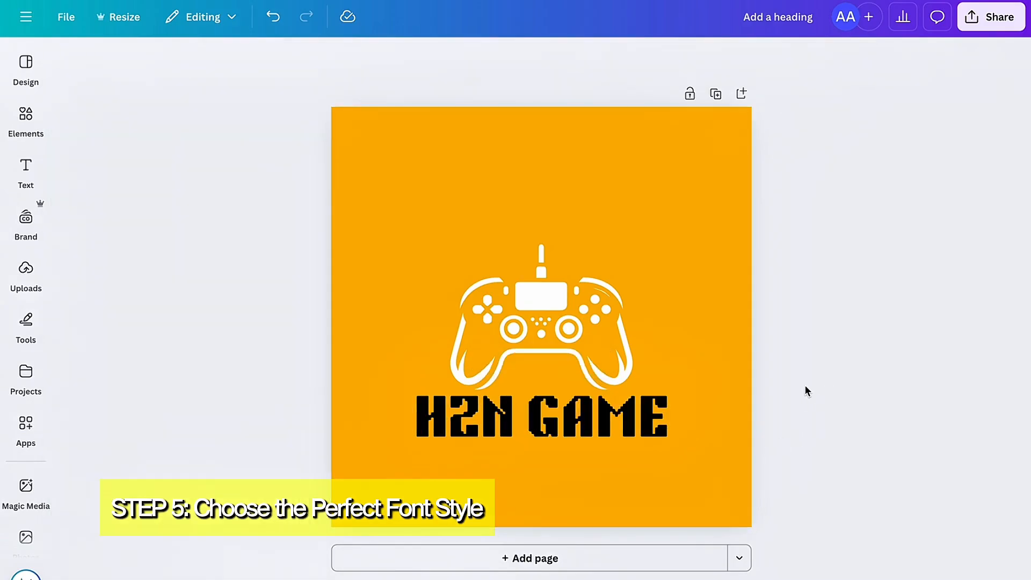
Step: Move the controller graphic and the channel name up, keeping both horizontally centred with a small gap between them
left_click(616, 421)
mouse_move(615, 422)
left_mouse_down()
mouse_move(622, 441)
mouse_move(623, 430)
left_mouse_up()
left_click_drag(564, 329, 561, 272)
left_click_drag(575, 432, 570, 402)
left_click(793, 365)
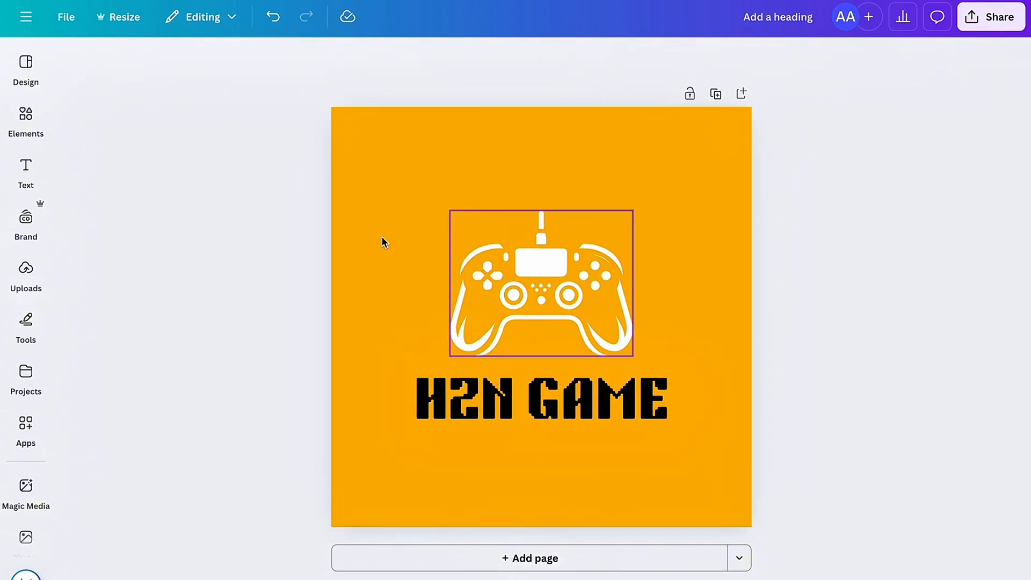
Step: Search the design elements for BACKGROUND in place of game console and show only graphics
left_click(41, 124)
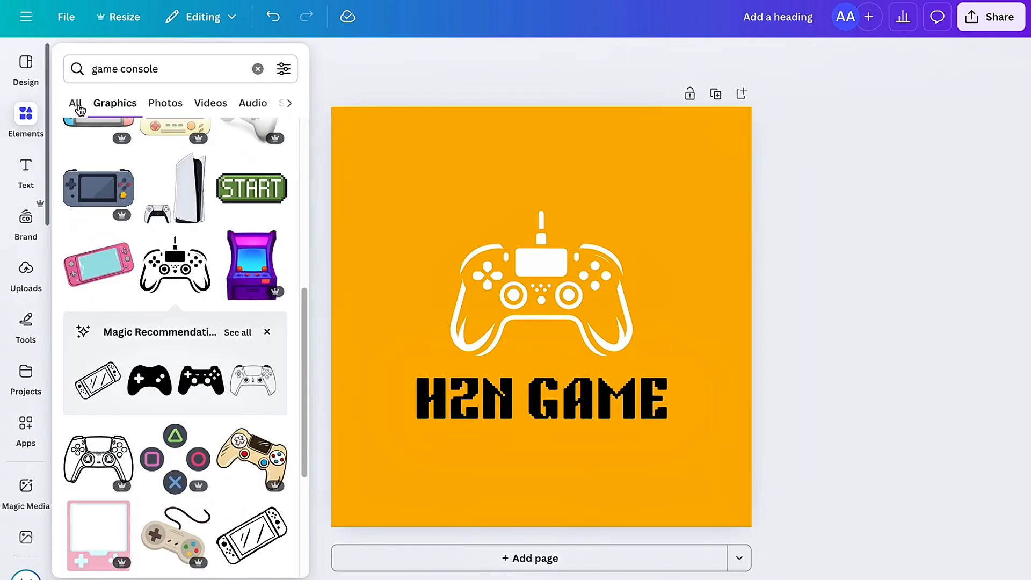
left_click(241, 71)
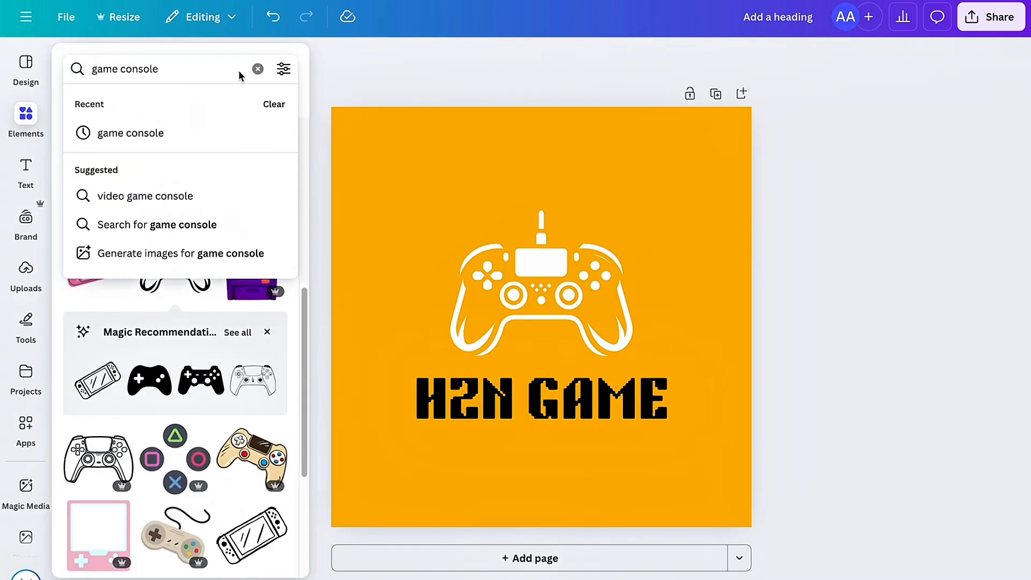
left_click(210, 313)
scroll(207, 309, "down", 7)
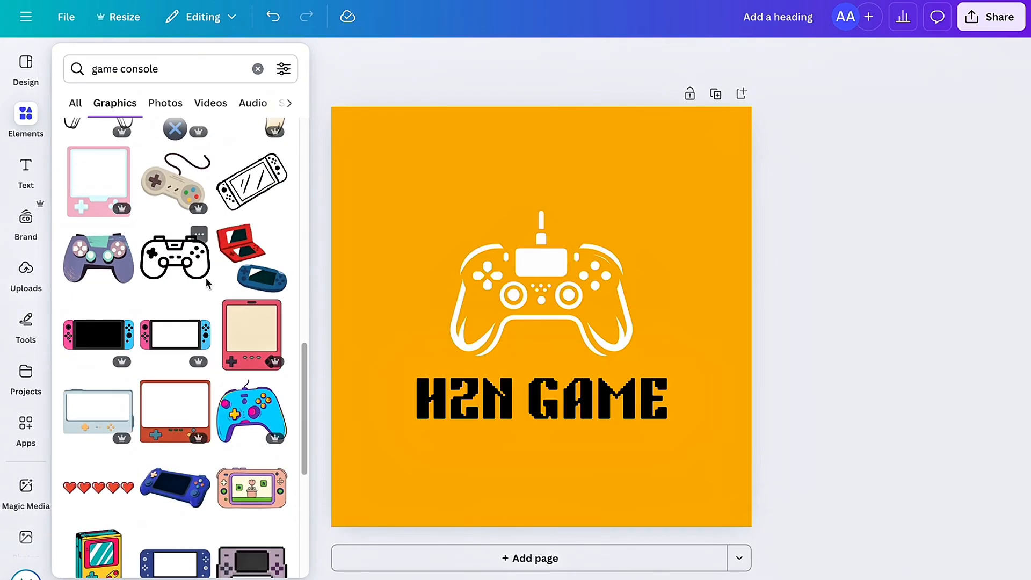
scroll(205, 277, "up", 10)
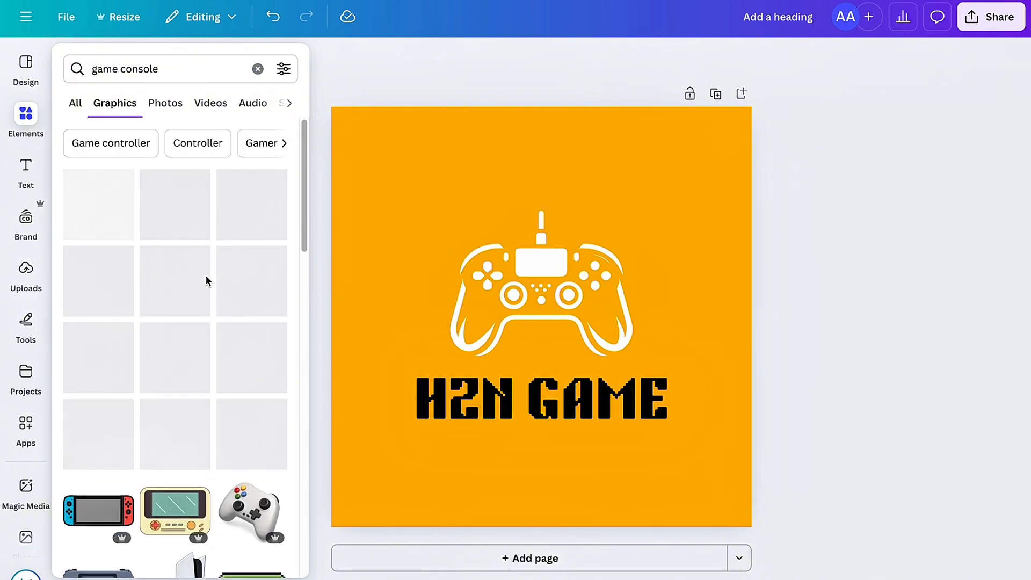
left_click(258, 69)
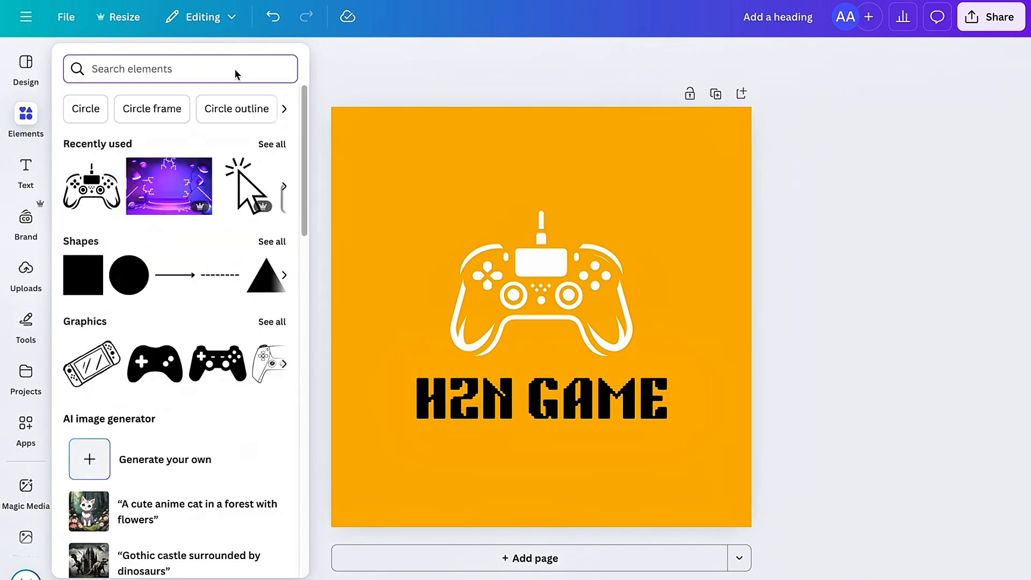
type("BACKGROUND")
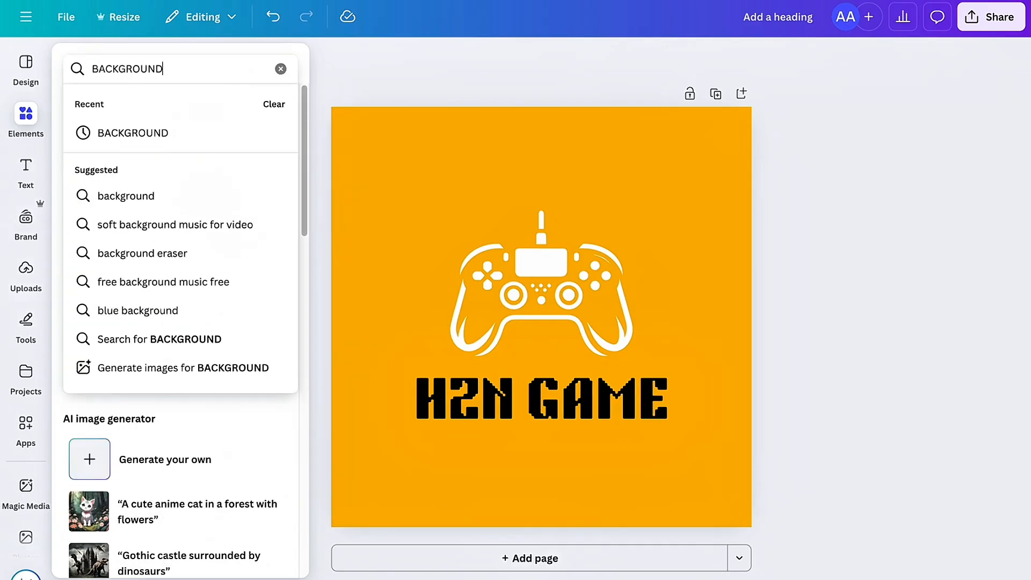
key("Return")
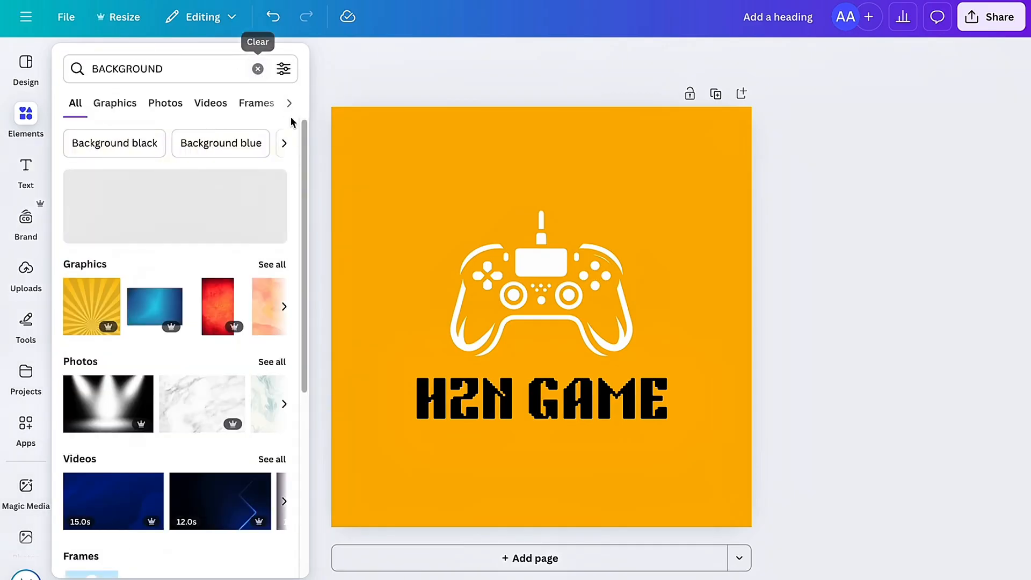
left_click(135, 103)
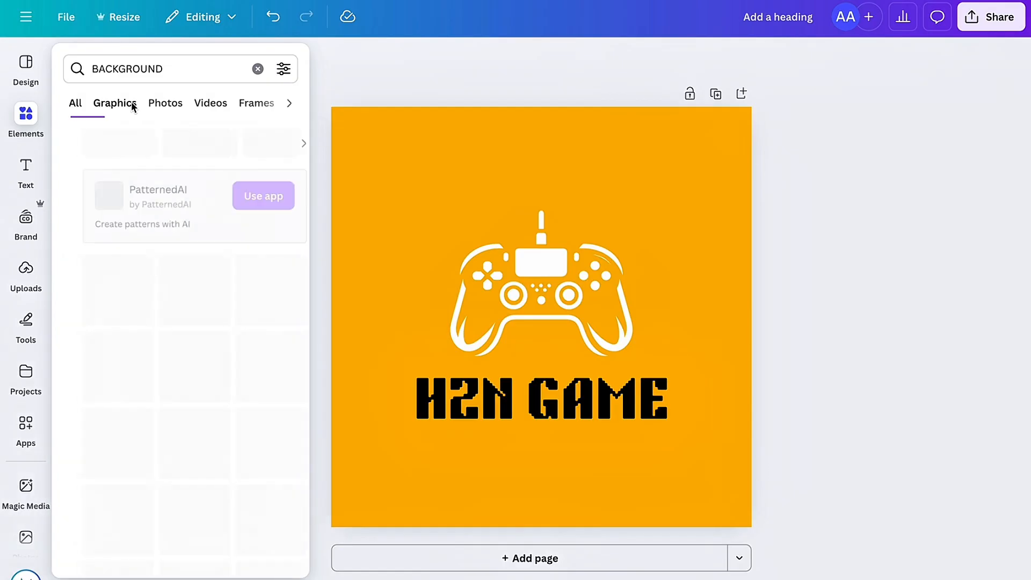
Step: Add the dark-speckled, scratched grunge texture graphic and enlarge it to cover the whole page
scroll(246, 265, "down", 5)
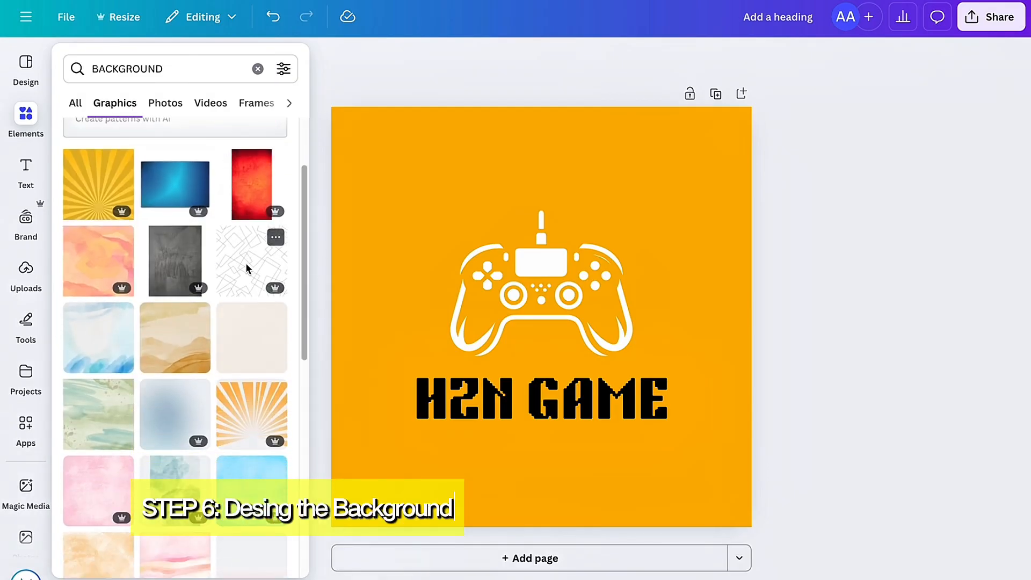
scroll(245, 266, "down", 5)
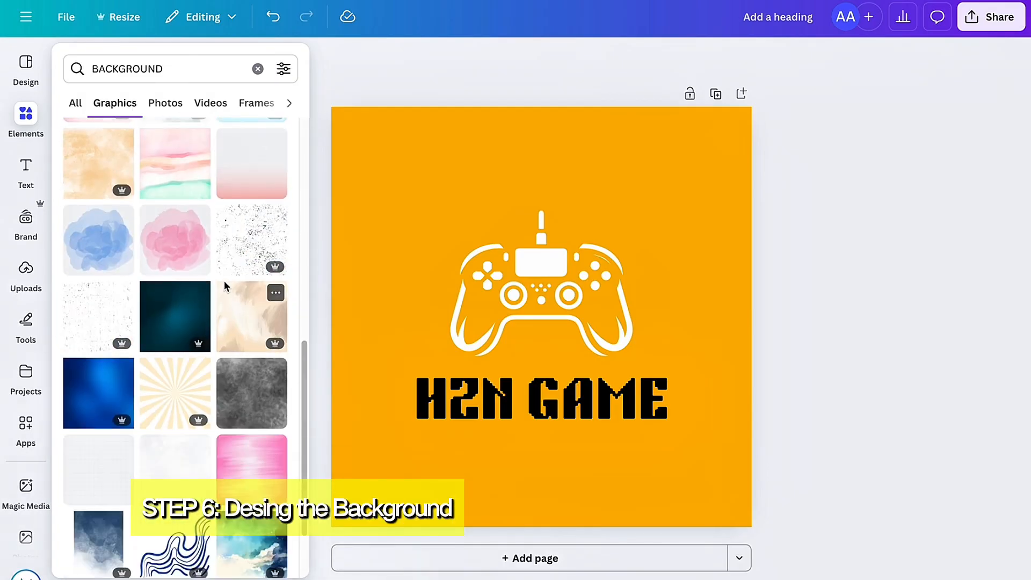
scroll(223, 285, "down", 1)
left_click(98, 240)
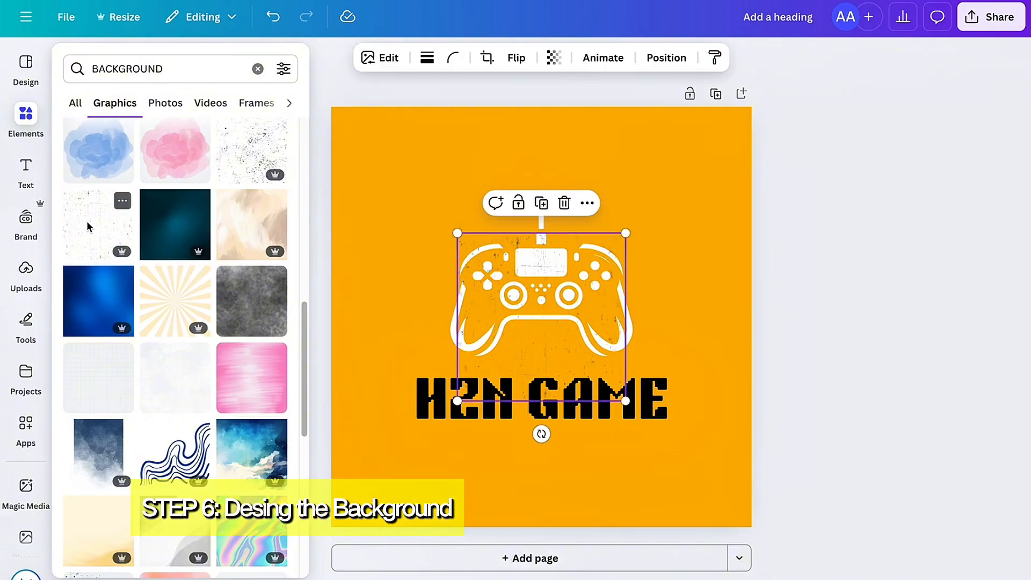
left_click_drag(390, 172, 331, 107)
left_click_drag(626, 403, 743, 534)
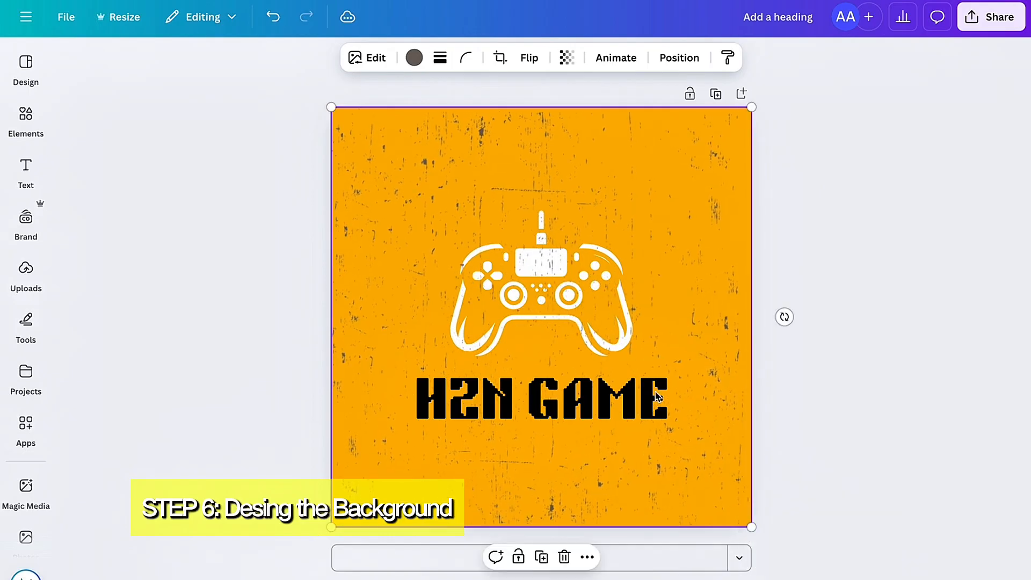
Step: Send the grunge texture behind the controller graphic and the channel name
left_click(587, 557)
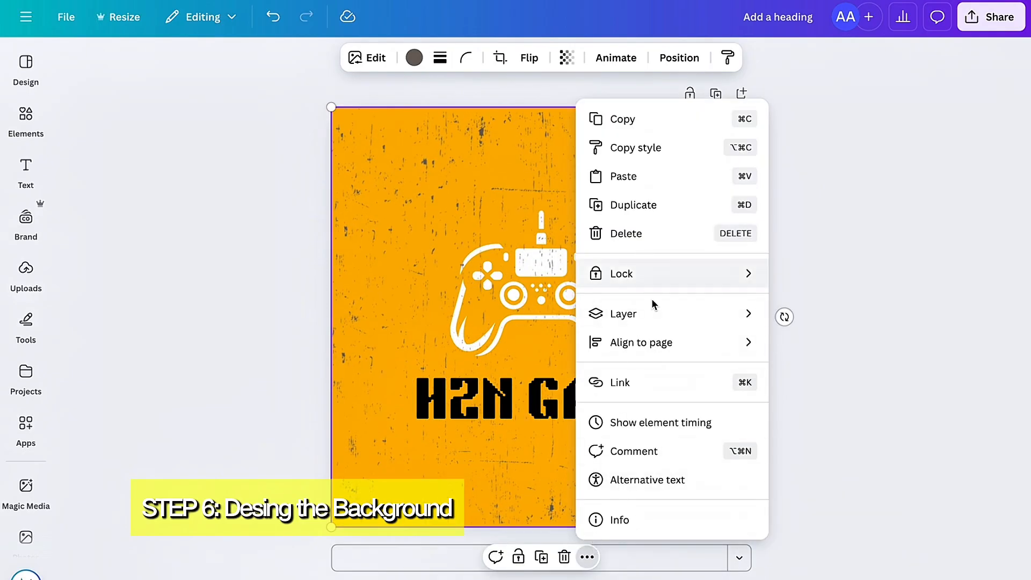
mouse_move(653, 308)
left_click(797, 401)
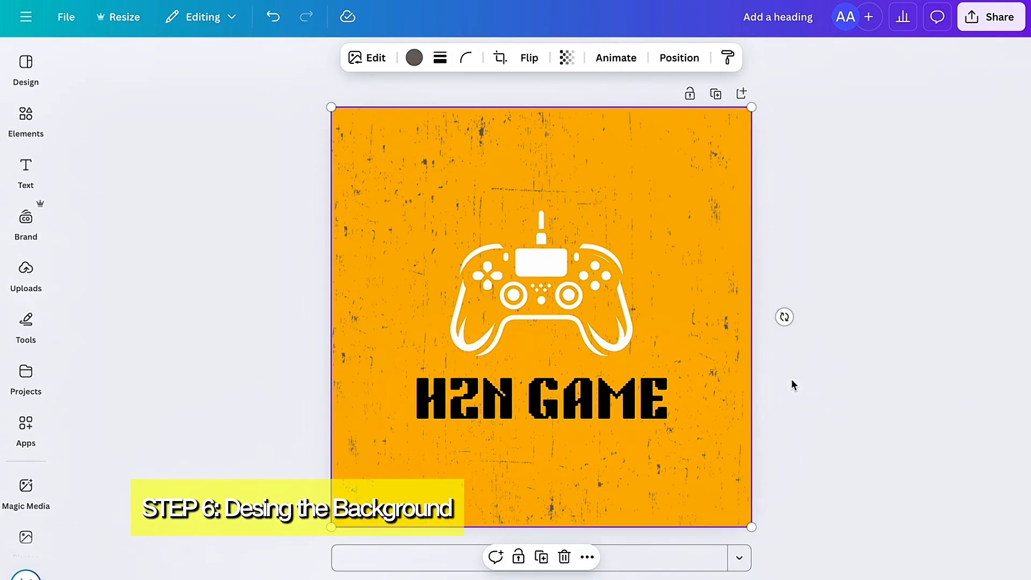
left_click(787, 355)
Step: Recolour the controller graphic black (#000000)
left_click(555, 289)
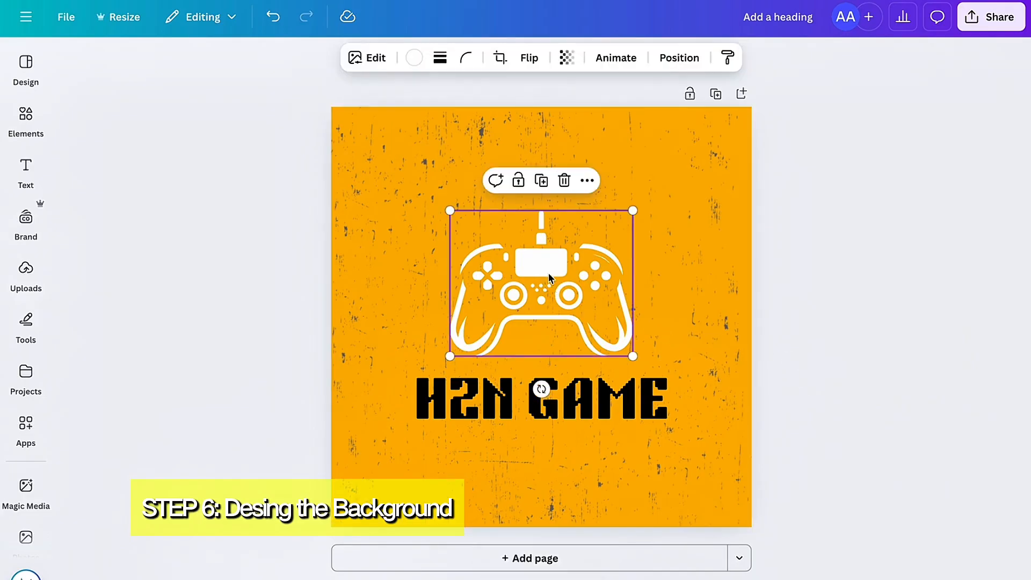
left_click(415, 57)
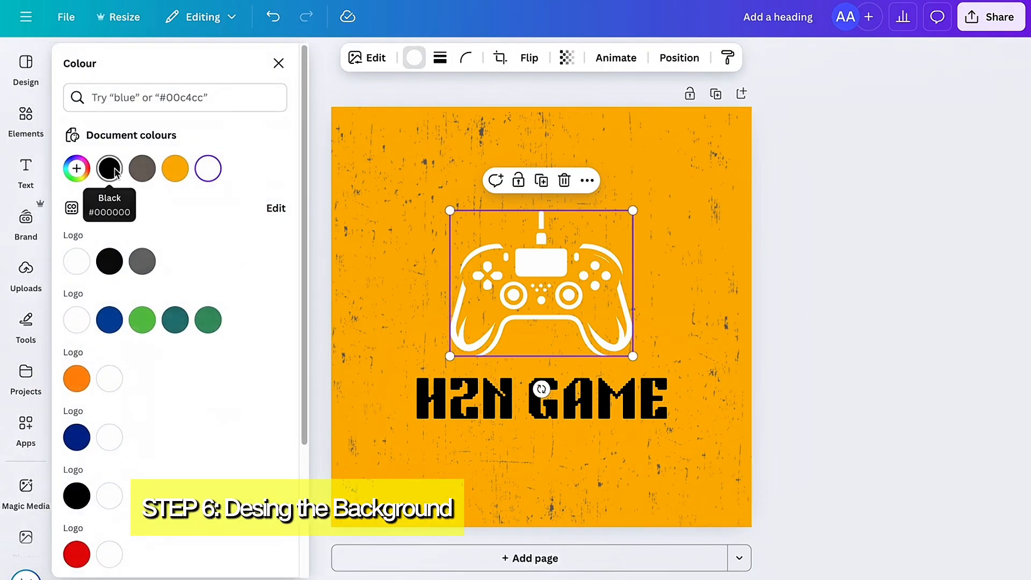
left_click(76, 168)
left_click_drag(79, 203, 83, 288)
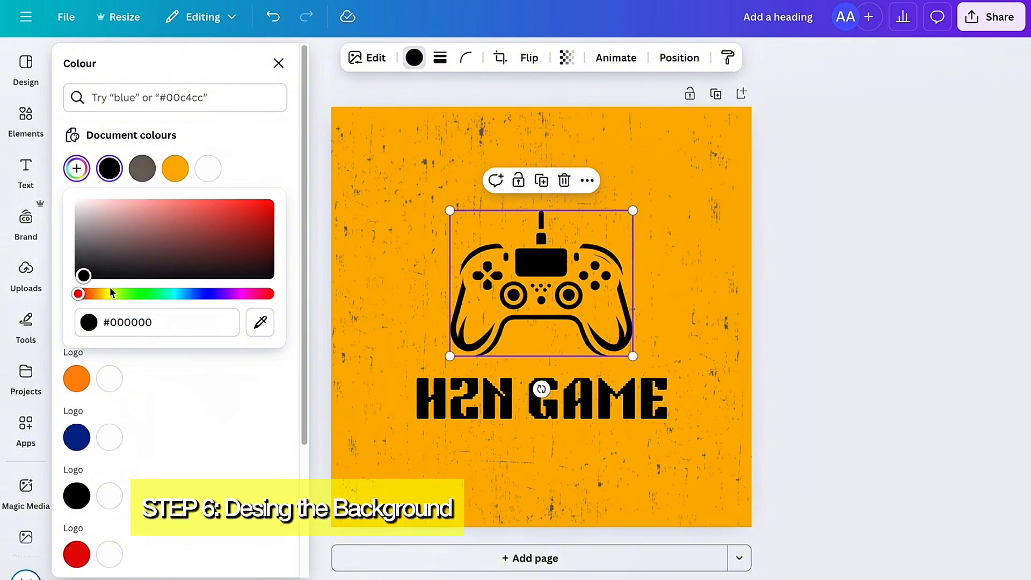
left_click(921, 306)
Step: Shrink the grunge texture towards the page's lower-left corner, leaving a strip of plain background above and beside it
left_click(662, 172)
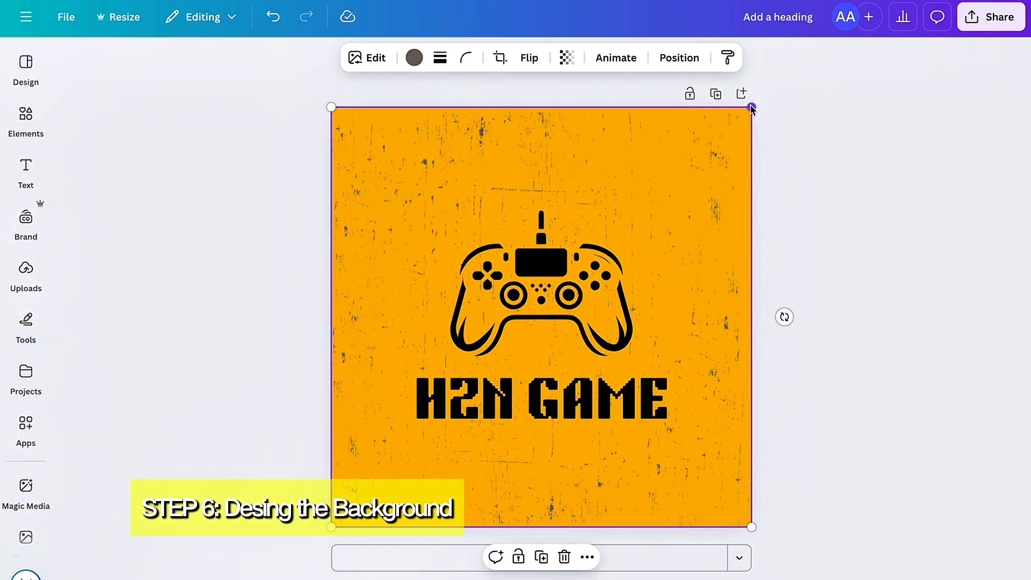
left_click_drag(750, 108, 652, 200)
Step: Change the page background colour to pure red (#FA0000)
left_click(713, 168)
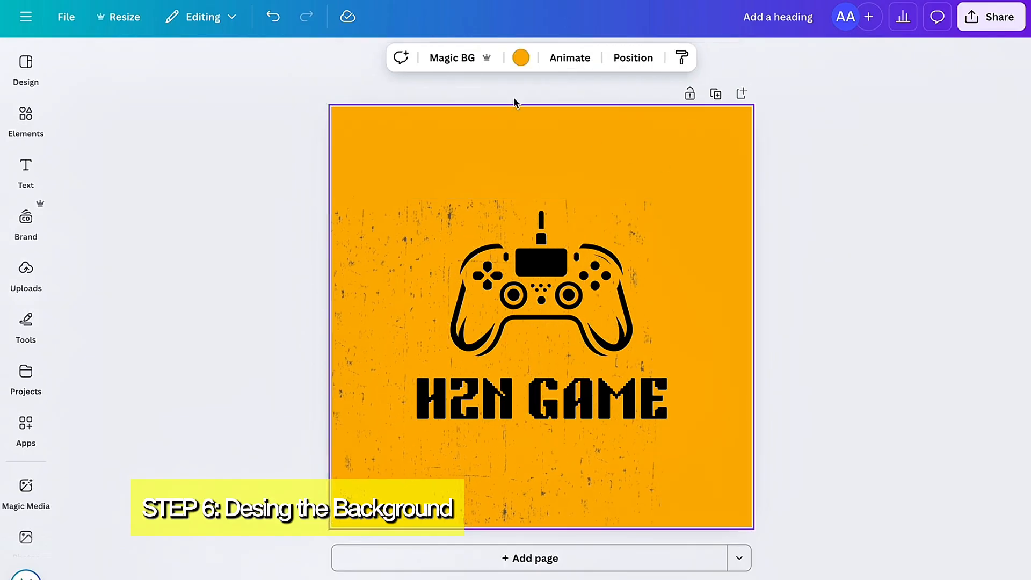
left_click(520, 57)
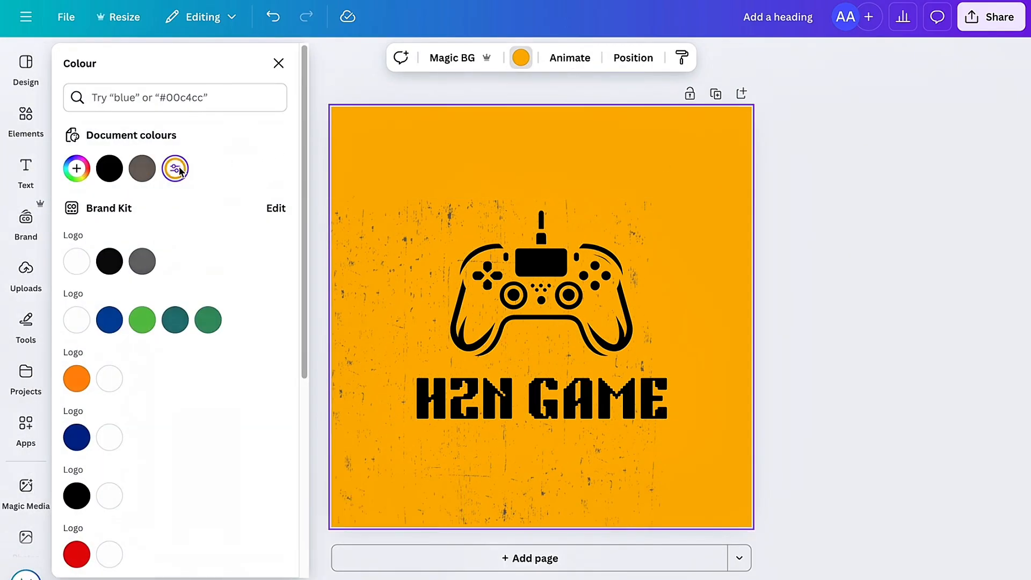
left_click(179, 170)
left_click_drag(104, 328, 79, 332)
Step: Recolour the grunge texture white
left_click(364, 267)
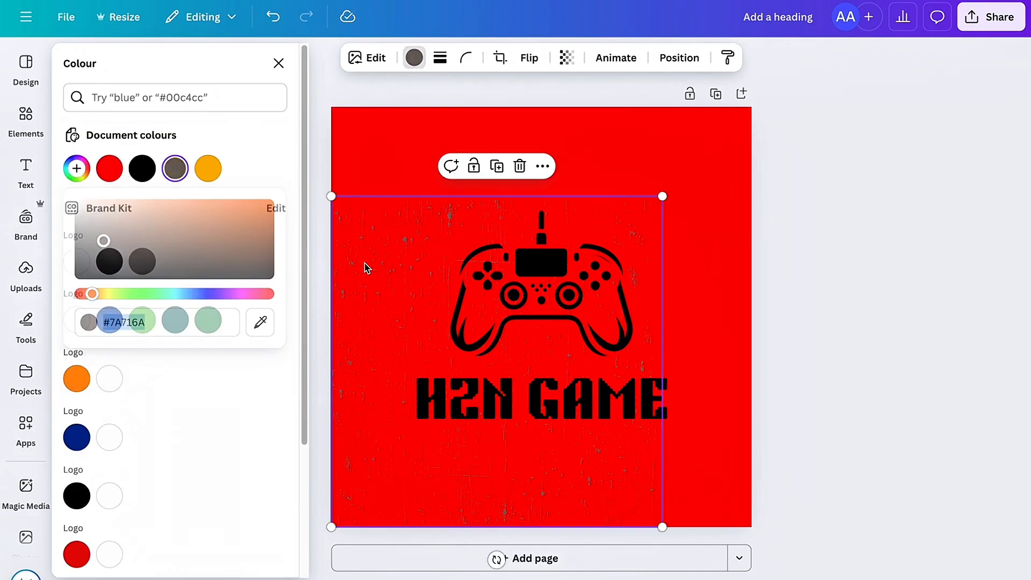
left_click(414, 58)
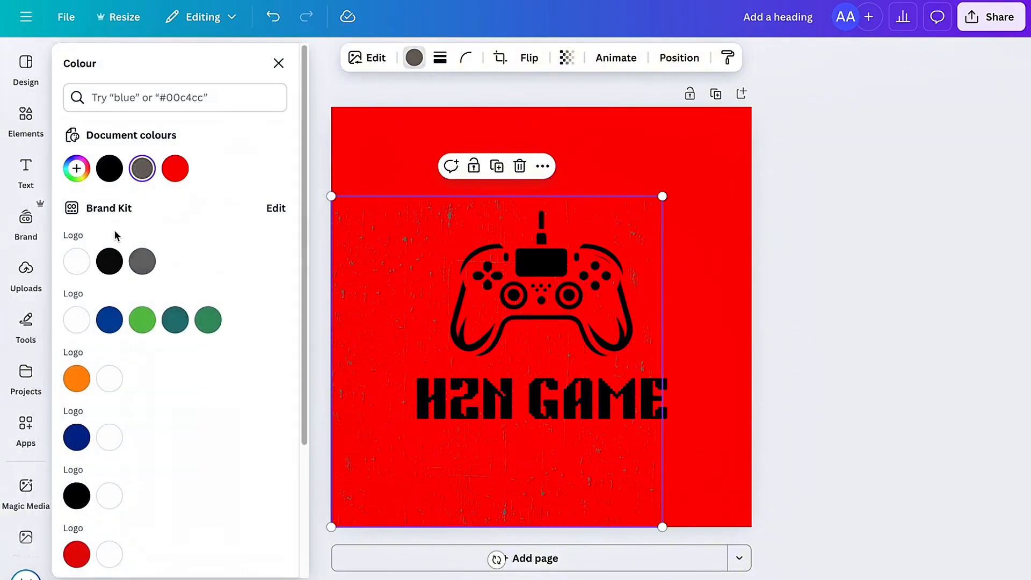
left_click(80, 262)
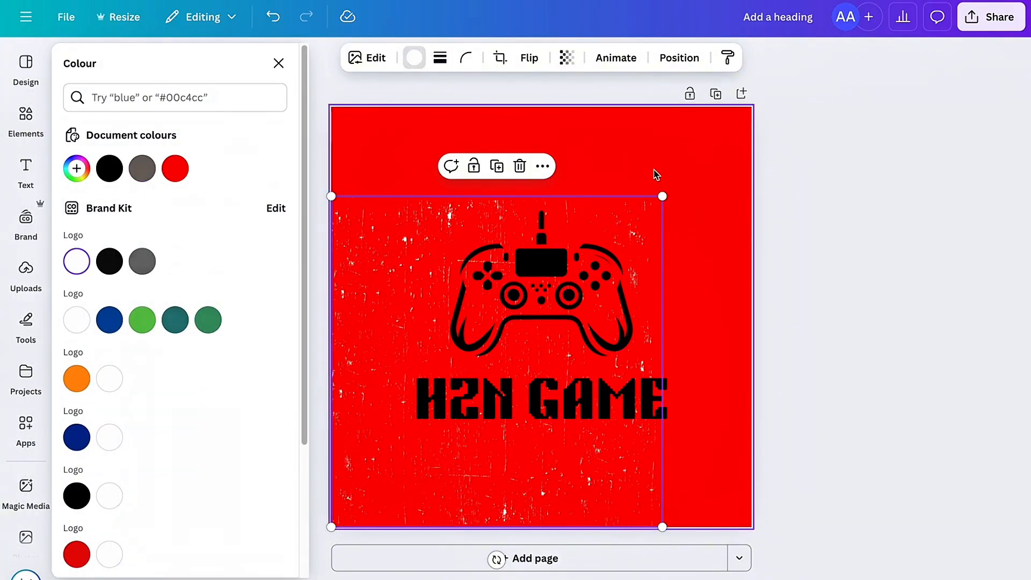
Step: Change the page background to a vivid, slightly softened orange-red custom solid colour
left_click(608, 159)
left_click(517, 57)
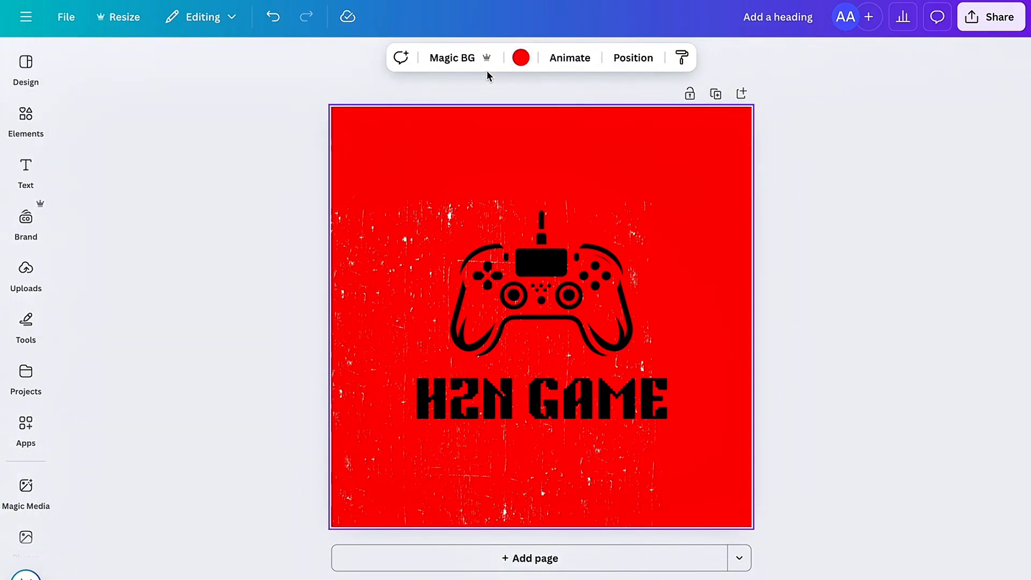
left_click(519, 58)
left_click(76, 168)
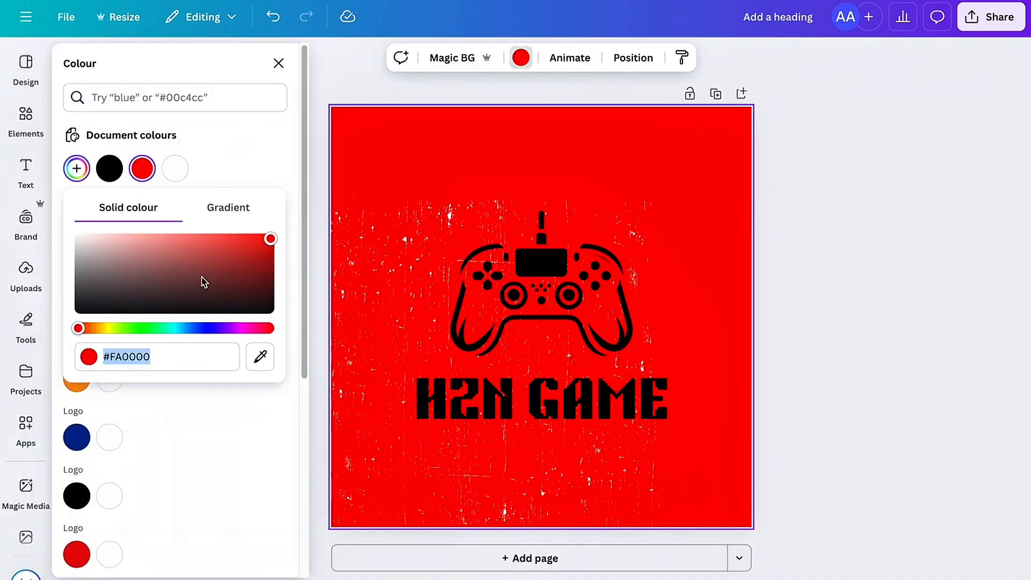
left_click_drag(77, 328, 105, 329)
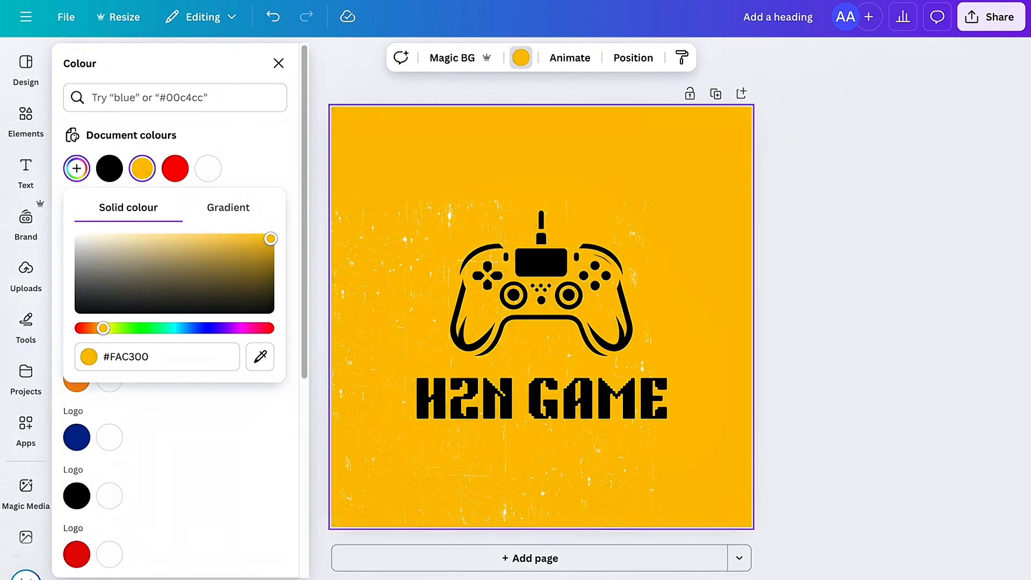
left_click_drag(271, 239, 242, 237)
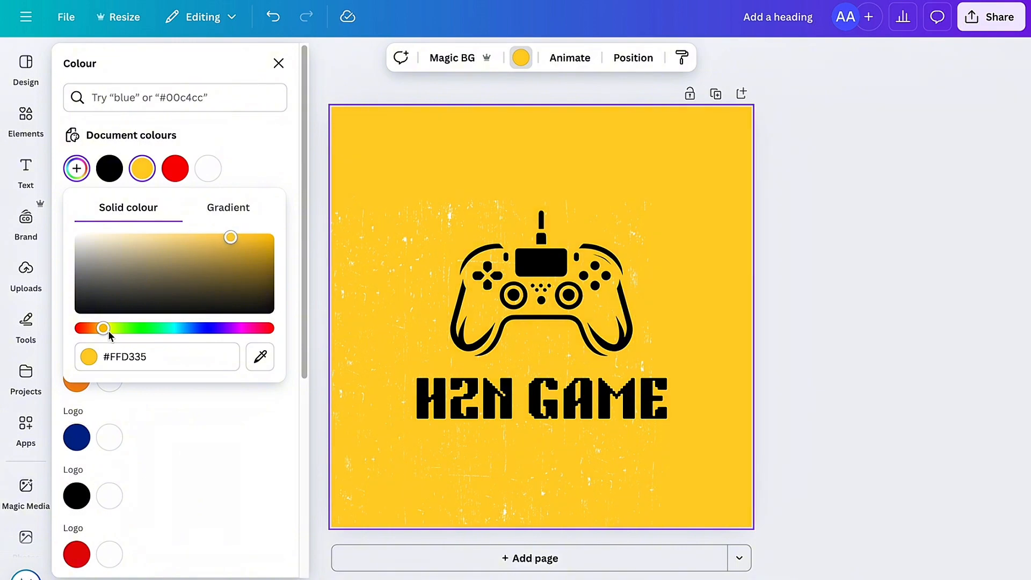
left_click_drag(110, 333, 85, 336)
Step: Delete the grunge texture from the page
left_click(387, 295)
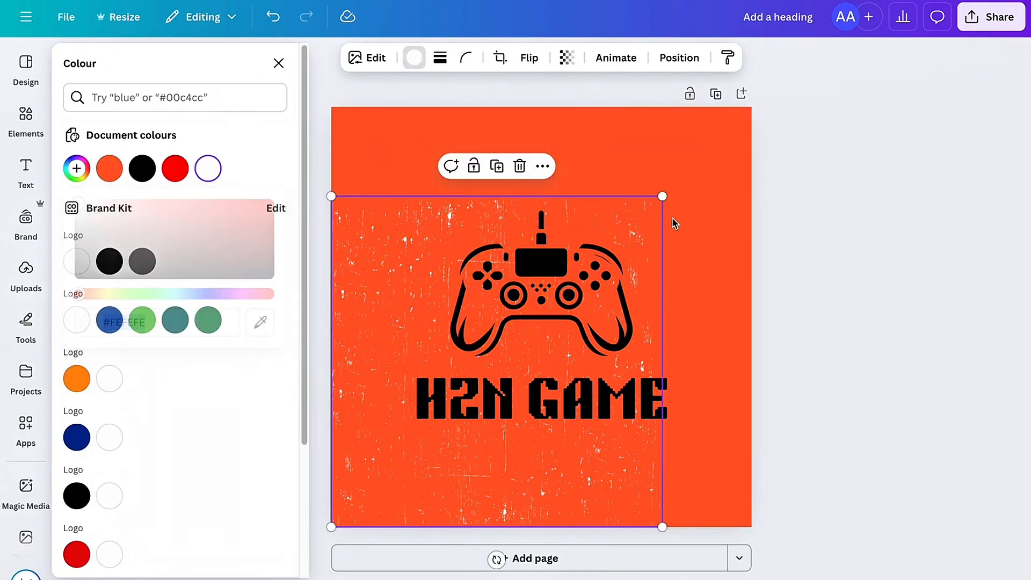
left_click(519, 166)
Step: Extend the design element search to BACKGROUND GAME, keeping the results limited to graphics
left_click(37, 114)
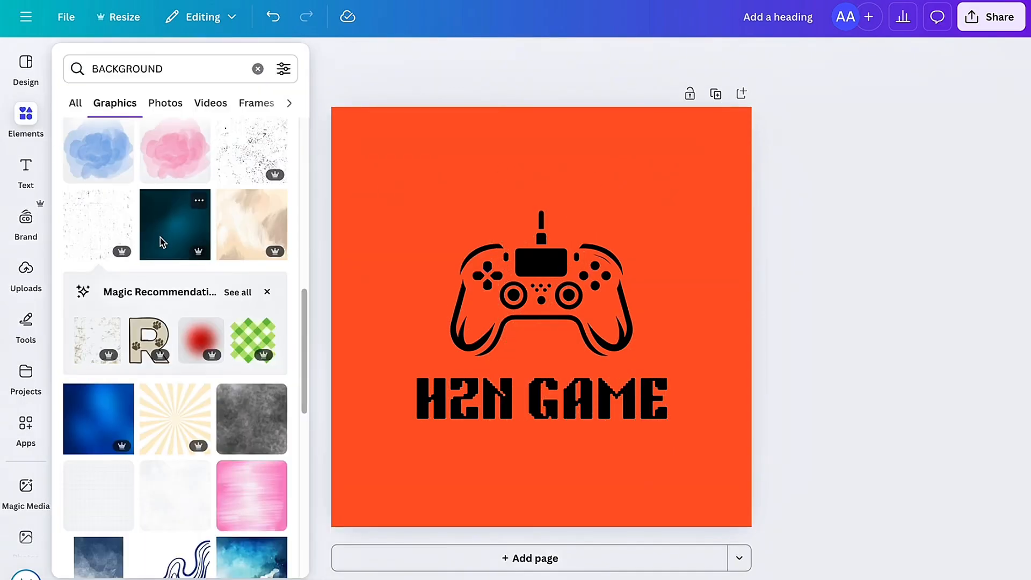
scroll(198, 204, "down", 3)
left_click(205, 75)
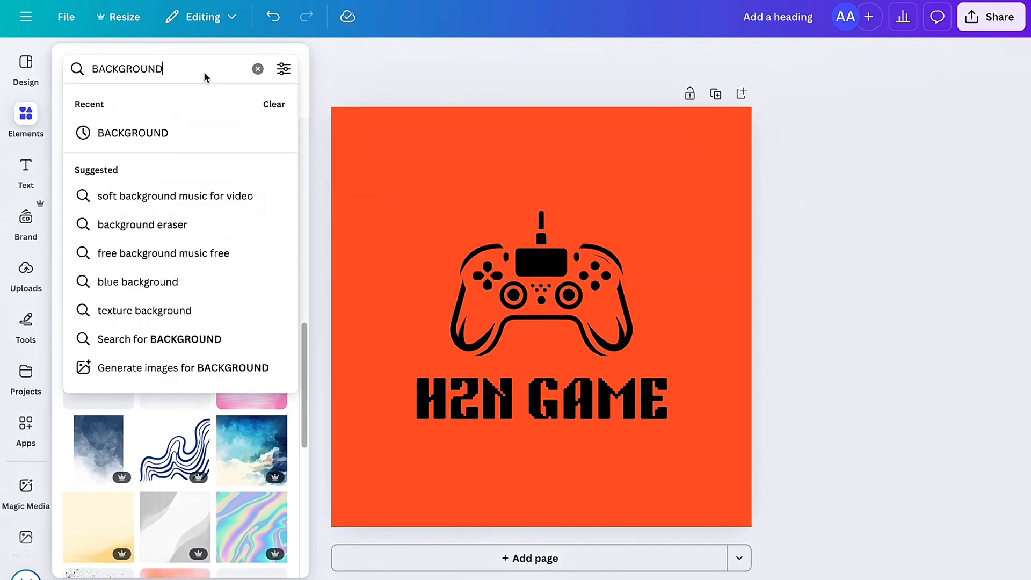
type("GAME")
key("Return")
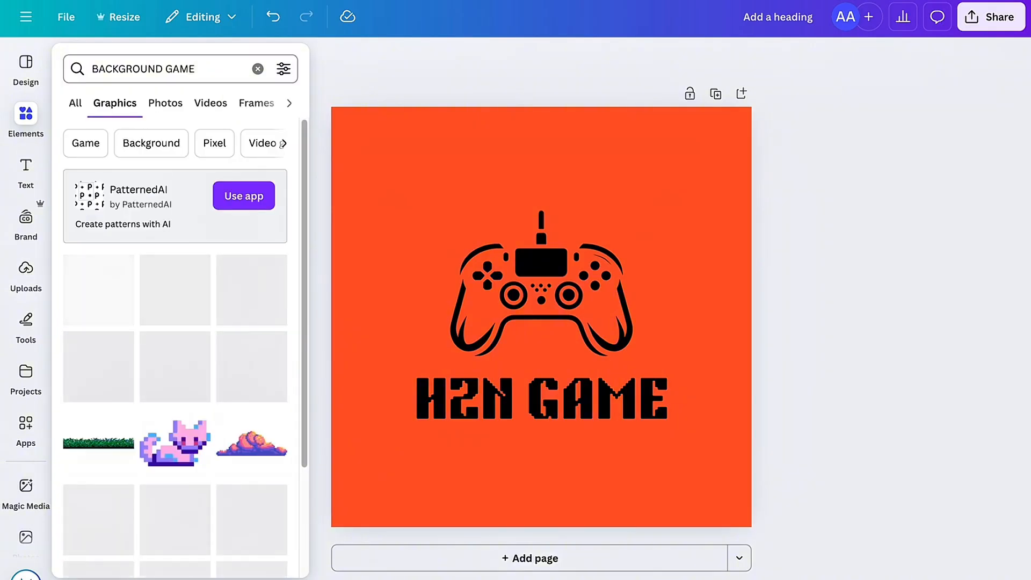
Step: Add the colourful gaming-icon pattern graphic with swords, keyboards and controllers, and enlarge it to cover the whole page
scroll(214, 300, "down", 3)
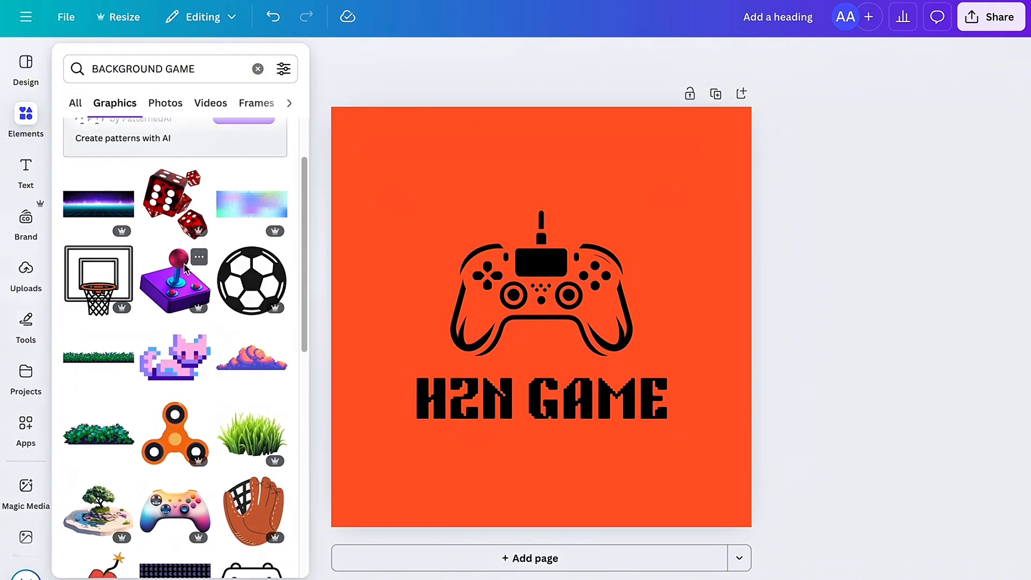
scroll(185, 268, "down", 10)
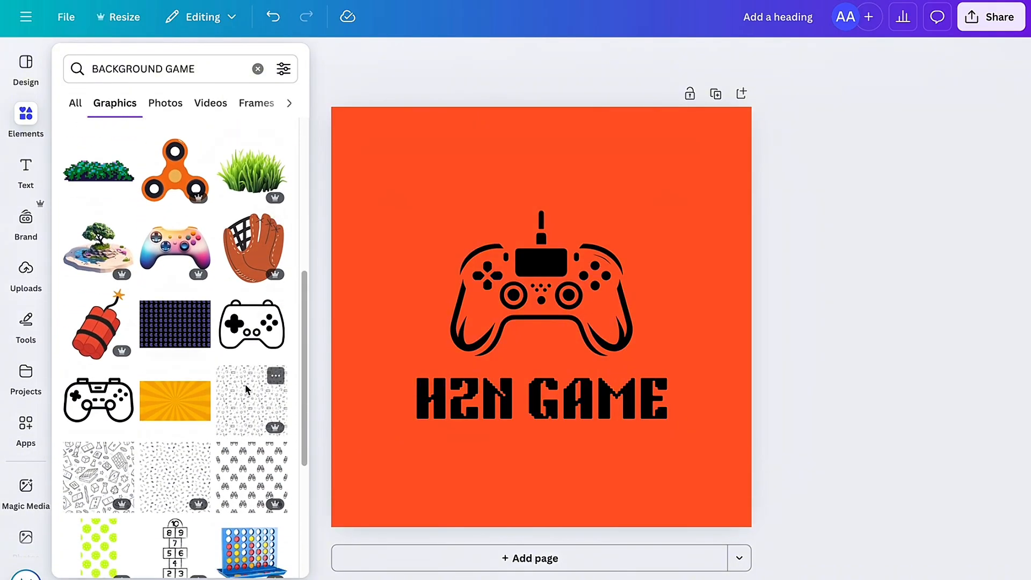
scroll(246, 385, "down", 5)
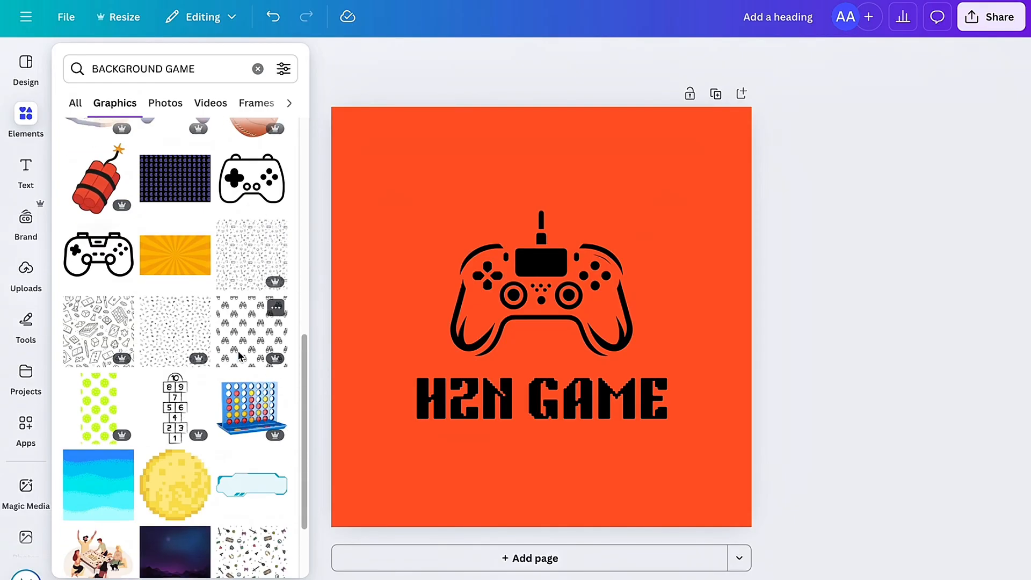
left_click(259, 545)
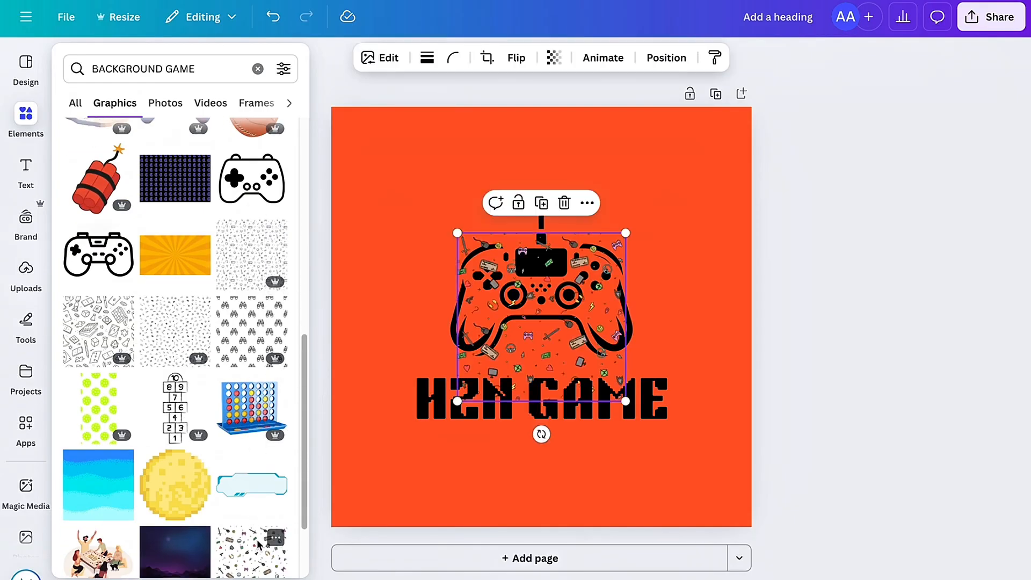
left_click_drag(558, 316, 434, 190)
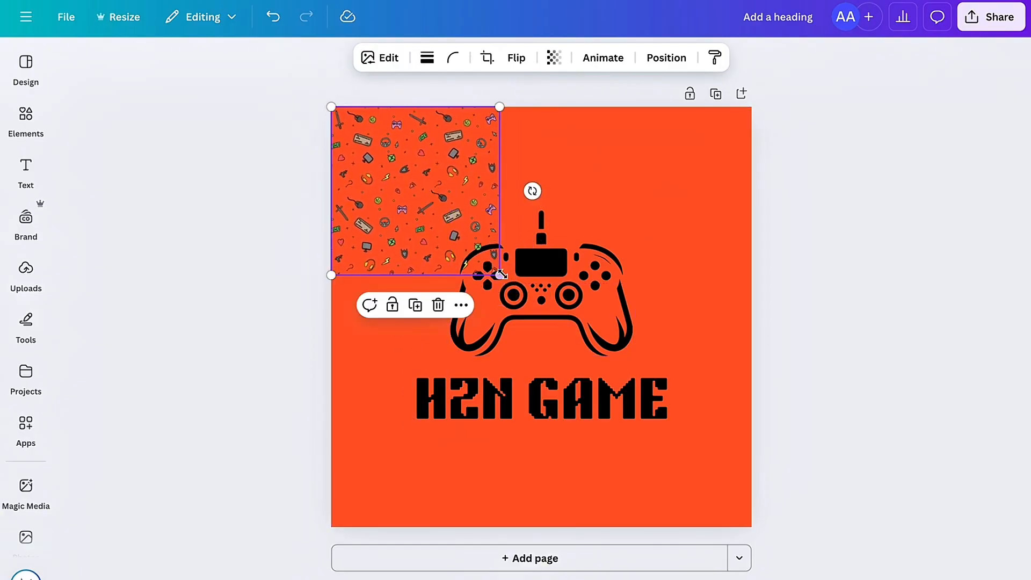
left_click_drag(500, 275, 751, 527)
Step: Send the gaming-icon pattern to the back, behind the controller graphic and the channel name
left_click(588, 557)
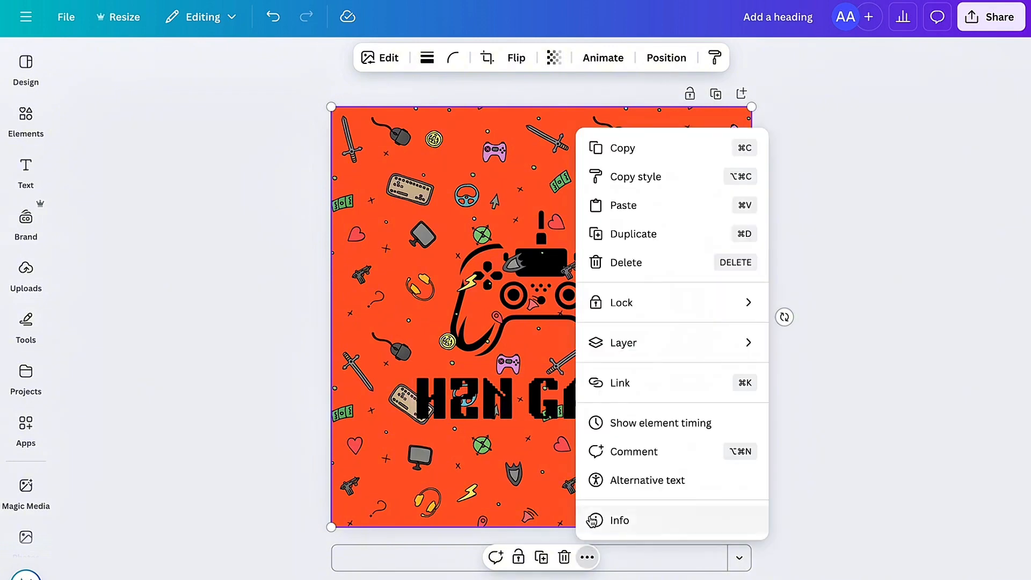
mouse_move(637, 348)
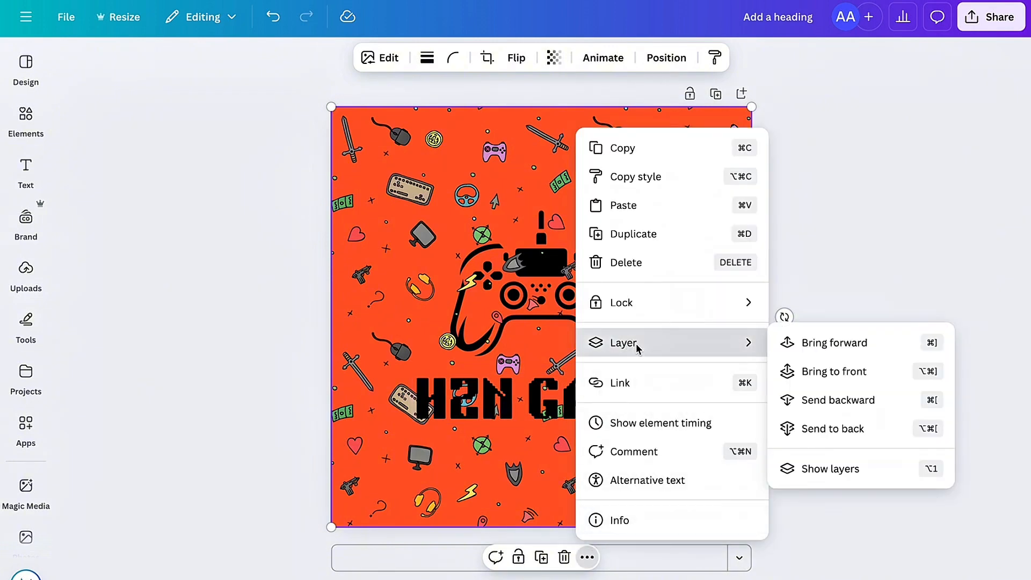
left_click(824, 428)
left_click(852, 272)
Step: Fade the gaming-icon pattern by setting its transparency to 23
left_click(689, 202)
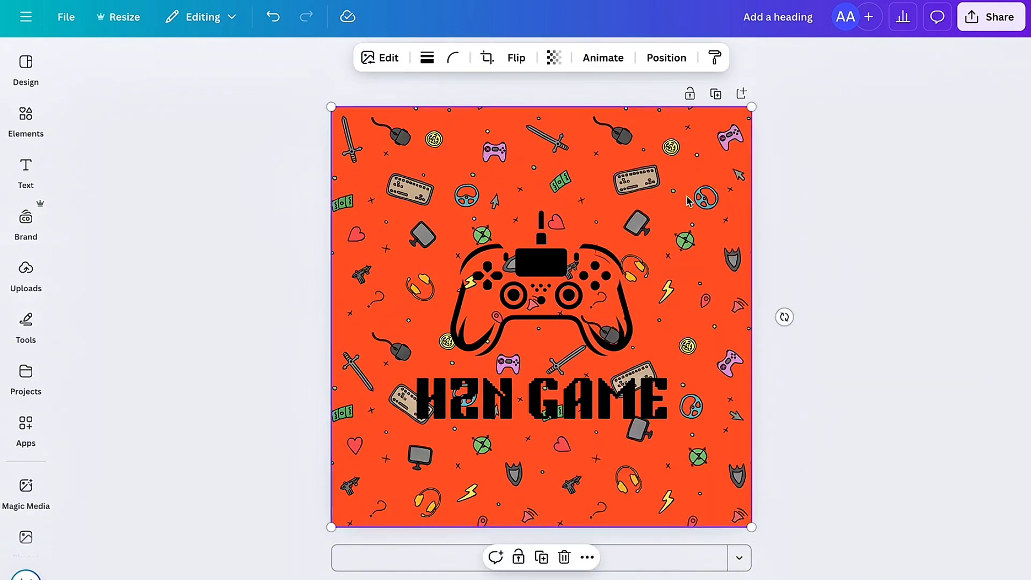
left_click(554, 58)
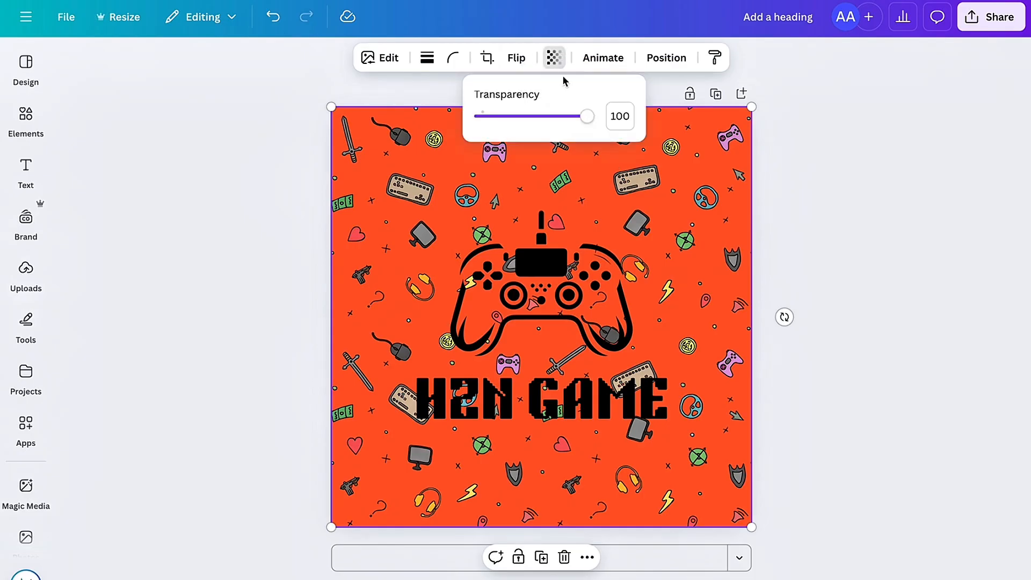
left_click_drag(579, 120, 504, 129)
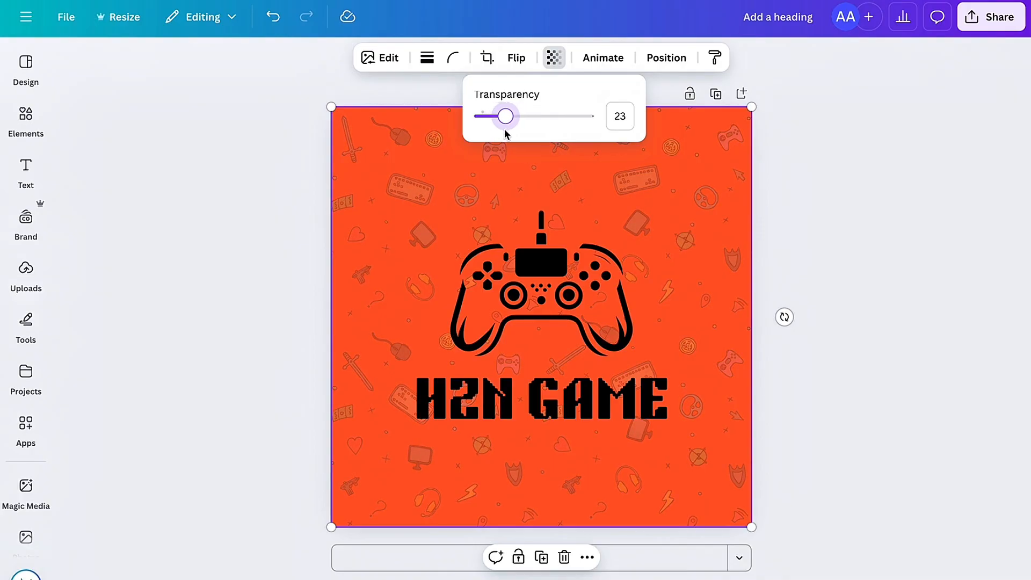
left_click(837, 248)
Step: Nudge the controller graphic slightly up, keeping it horizontally centred
left_click_drag(528, 315, 521, 309)
left_click(910, 226)
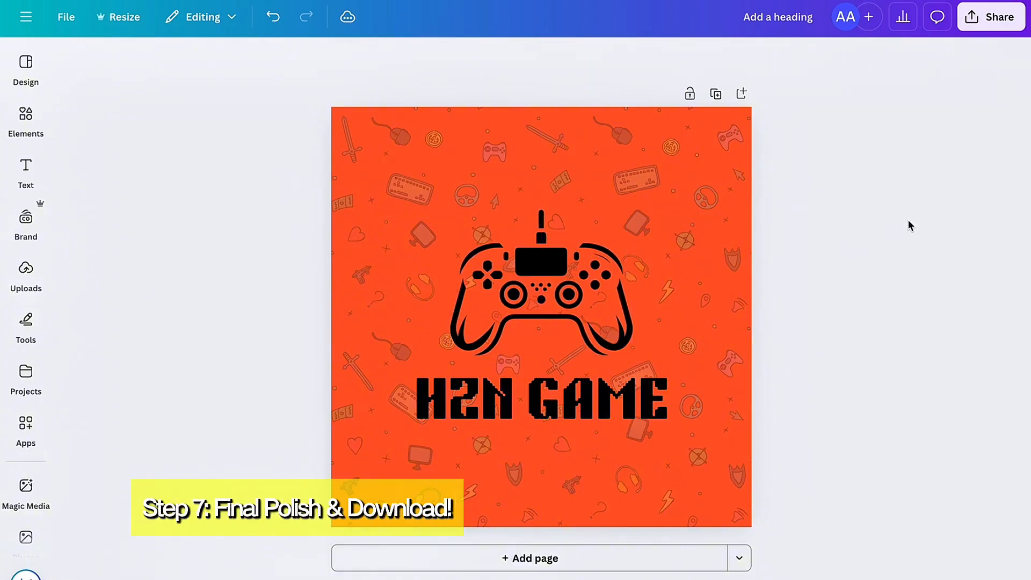
Step: Fine-tune the gaming-icon pattern's transparency to 21
left_click(631, 156)
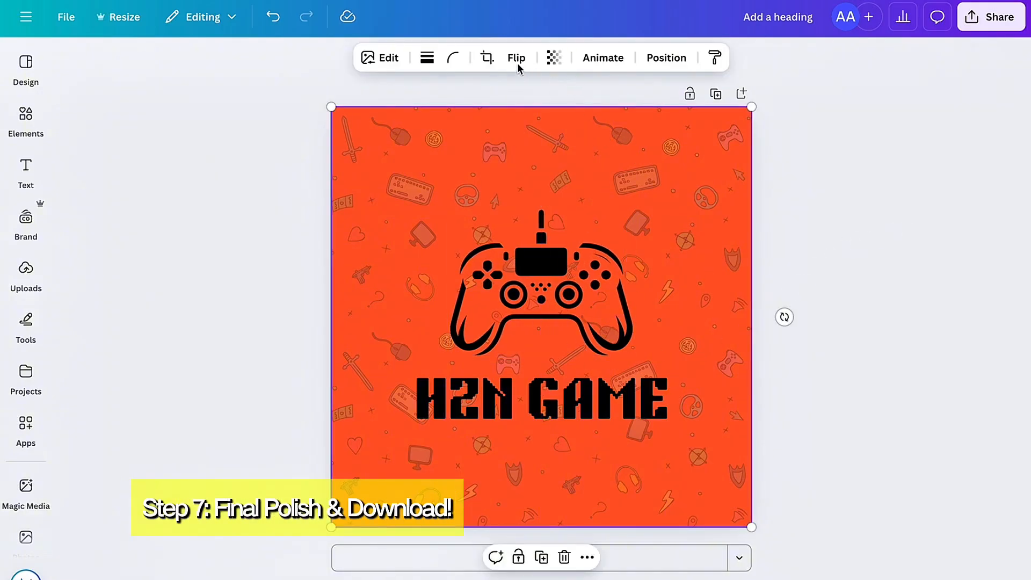
left_click(553, 58)
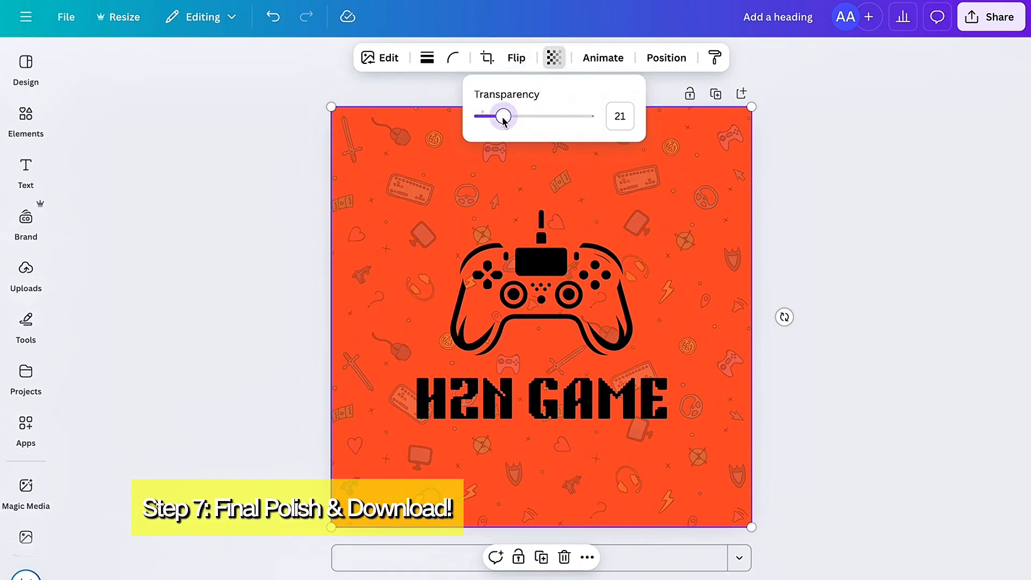
Step: Check the transparency settings of the controller graphic and the channel name
left_click(486, 274)
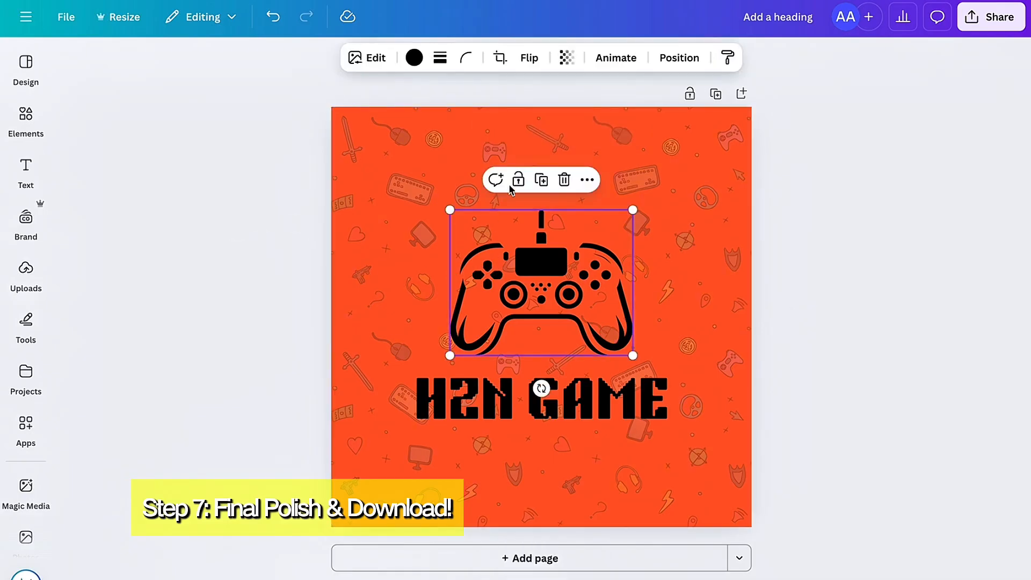
left_click(568, 58)
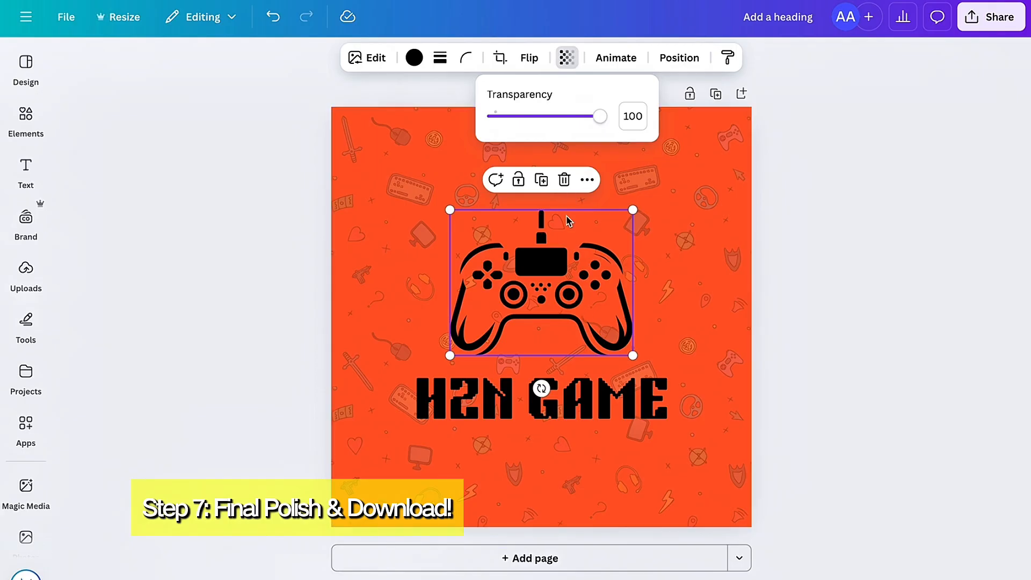
left_click(595, 410)
left_click(646, 57)
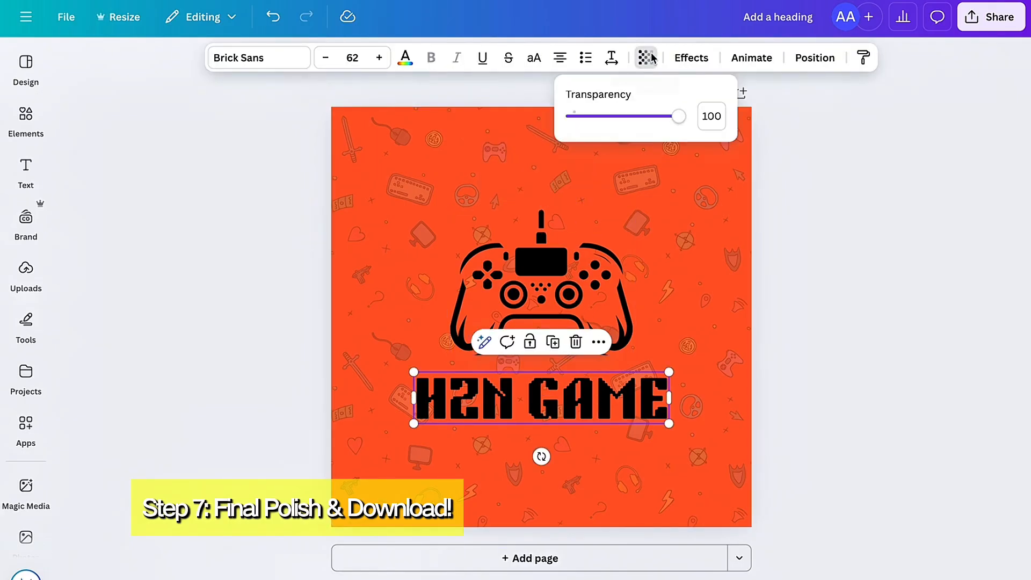
Step: Try the Splice, Neon and Echo text effects on the channel name
left_click(645, 57)
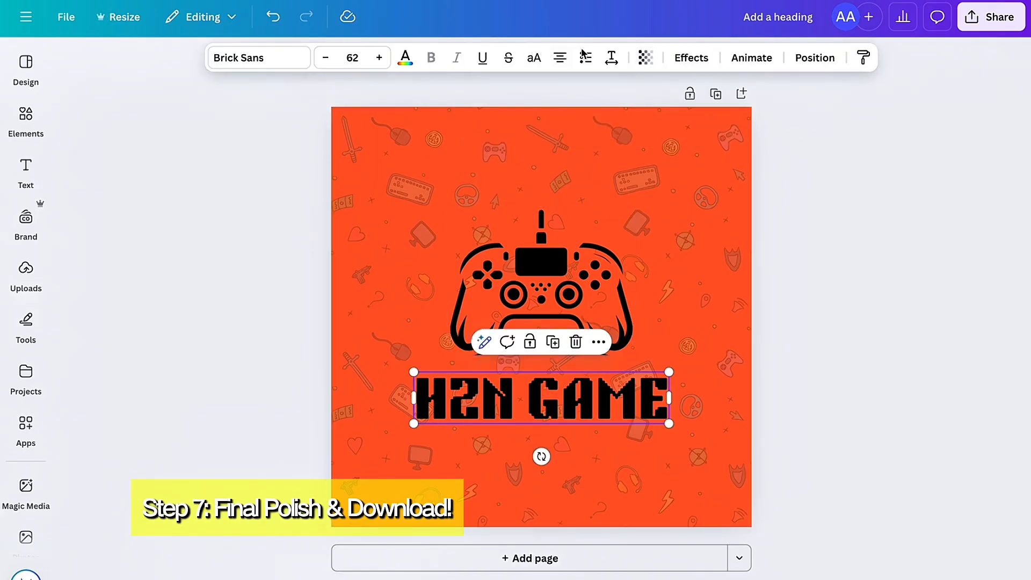
left_click(691, 57)
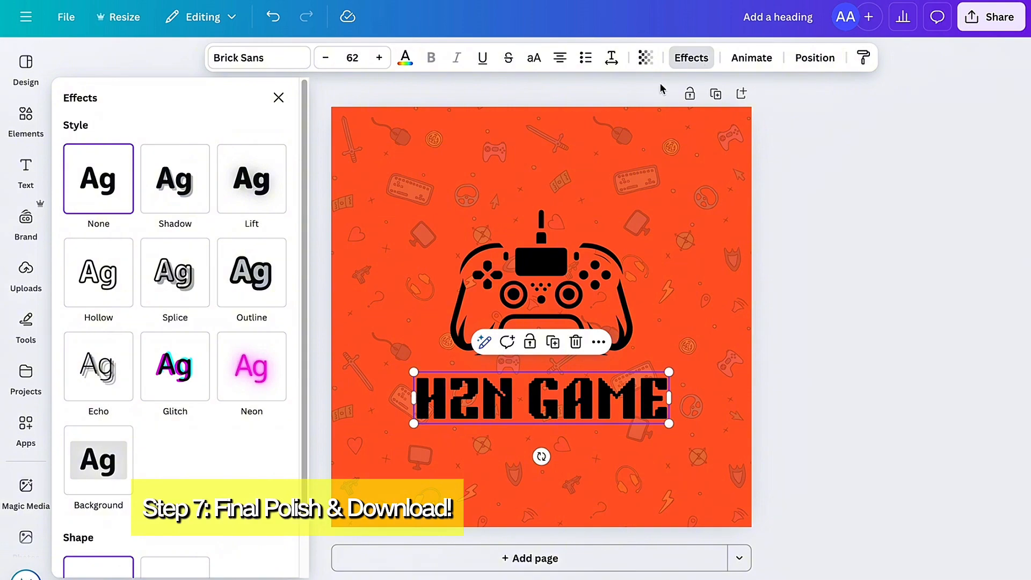
left_click(173, 285)
scroll(175, 287, "down", 5)
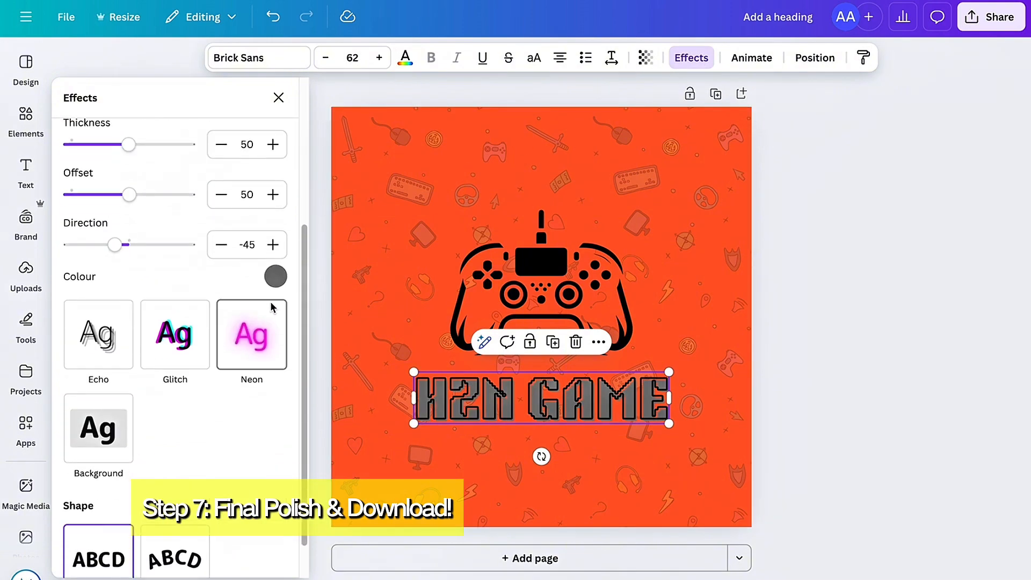
left_click(250, 342)
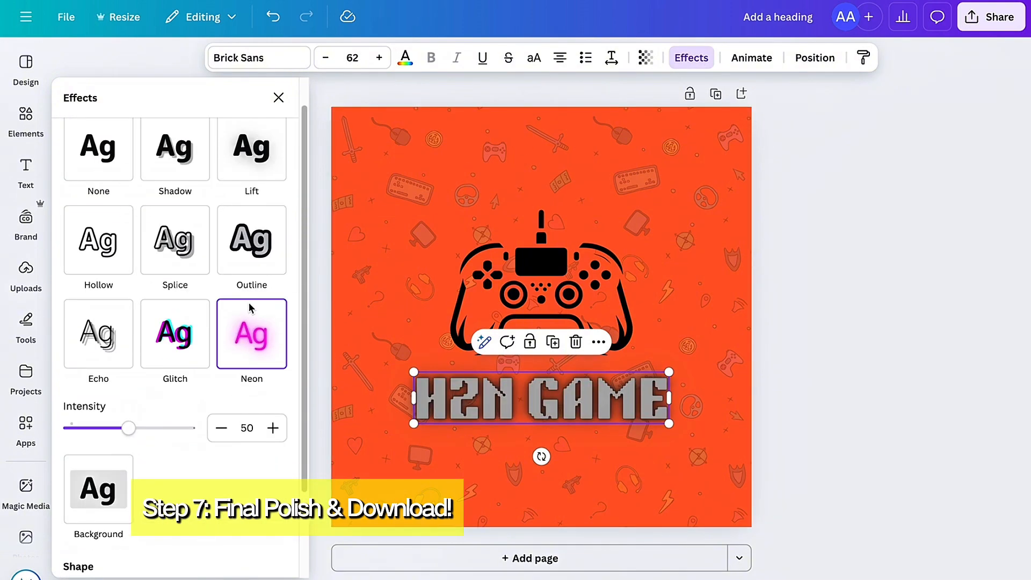
scroll(249, 308, "down", 2)
left_click(91, 232)
scroll(149, 237, "up", 3)
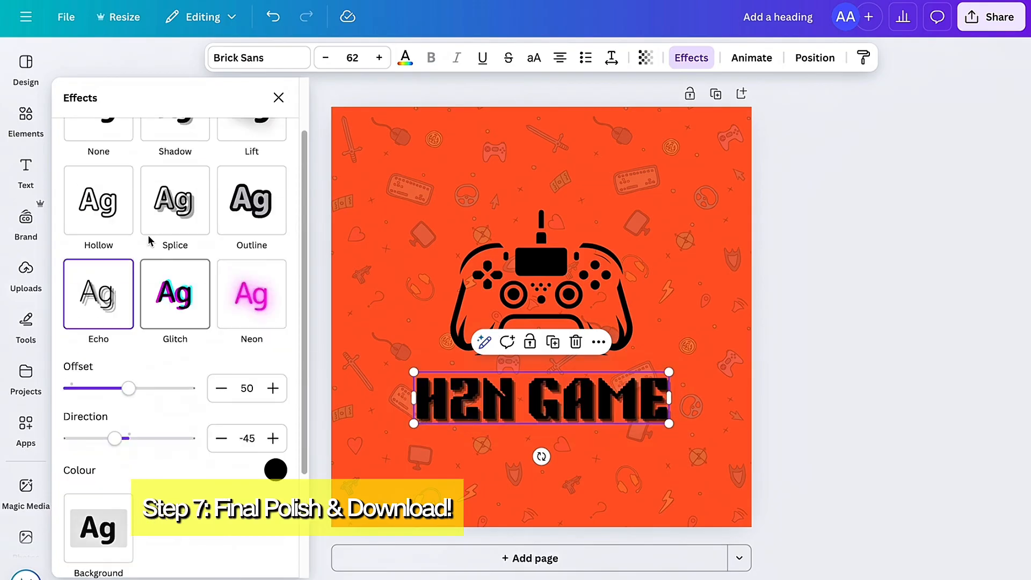
left_click(171, 280)
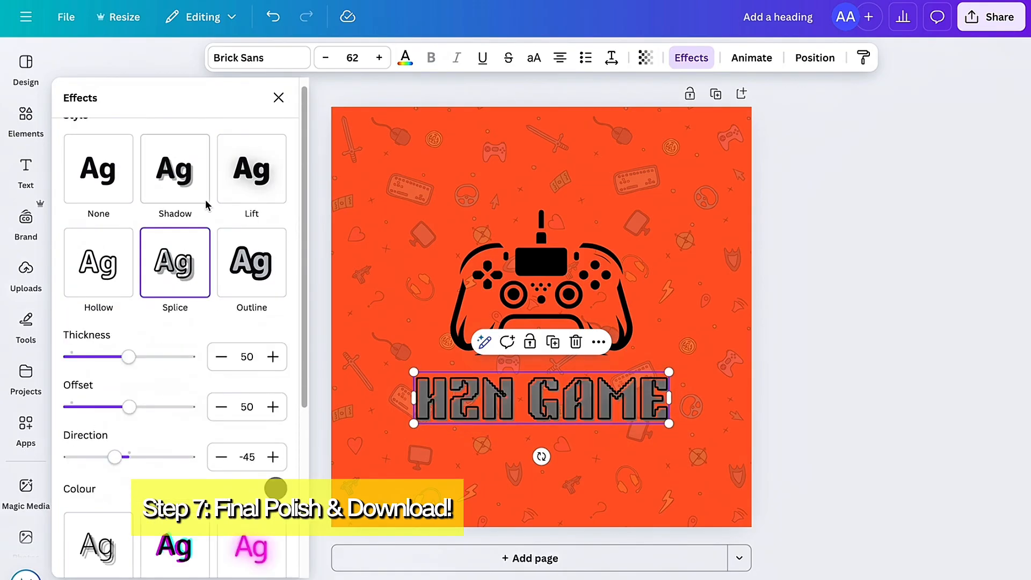
Step: Try the Shadow effect on the channel name with a dark grey shadow colour
left_click(206, 203)
scroll(242, 301, "down", 1)
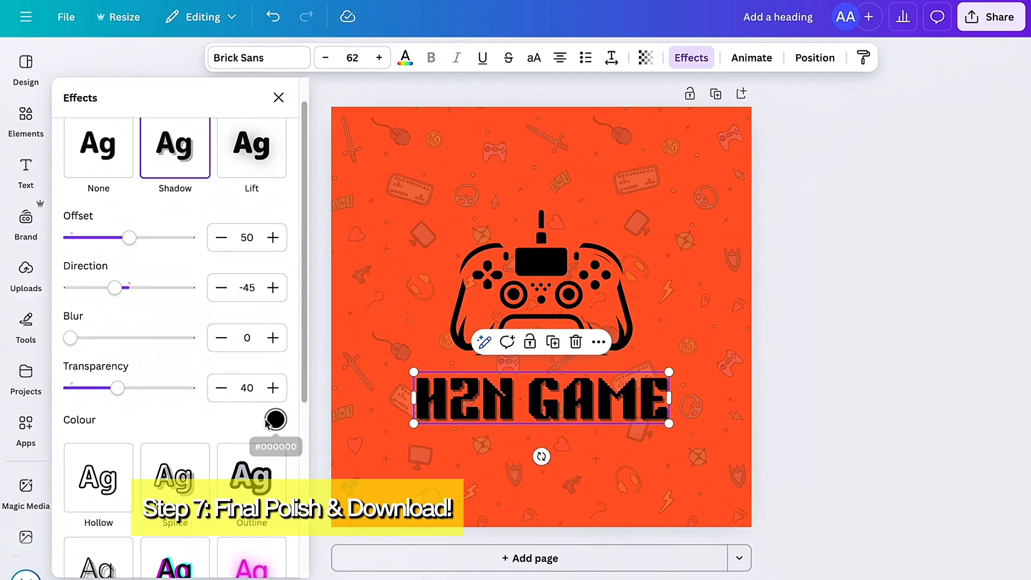
left_click(271, 421)
left_click(135, 264)
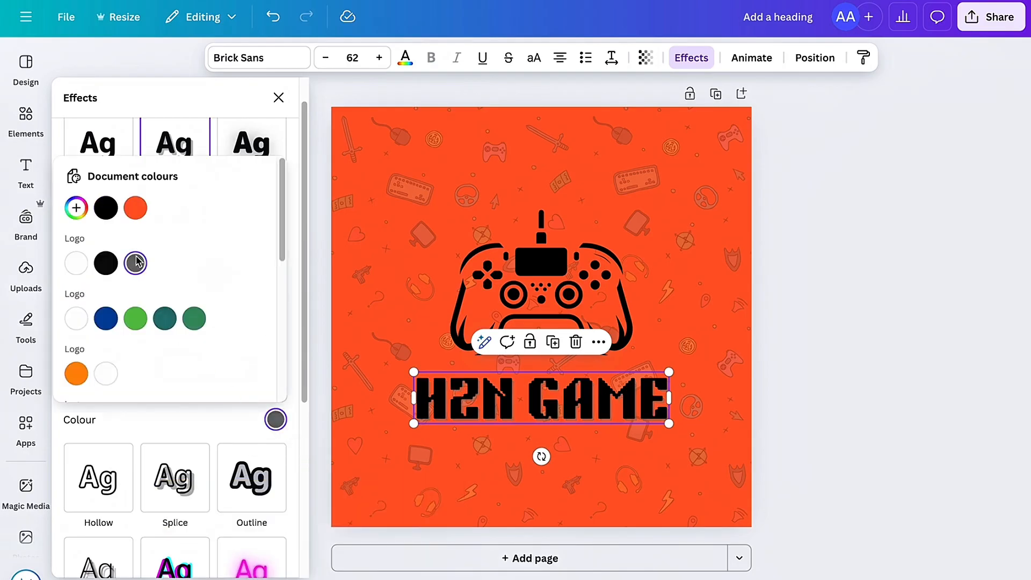
left_click(214, 433)
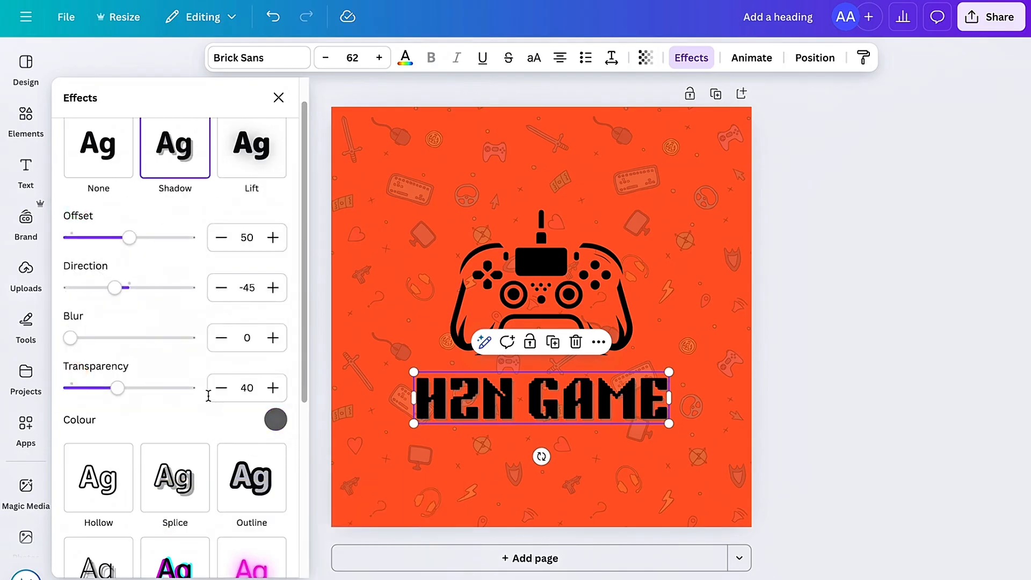
Step: Try the Outline effect on the channel name with its default thickness and colour
scroll(202, 317, "down", 4)
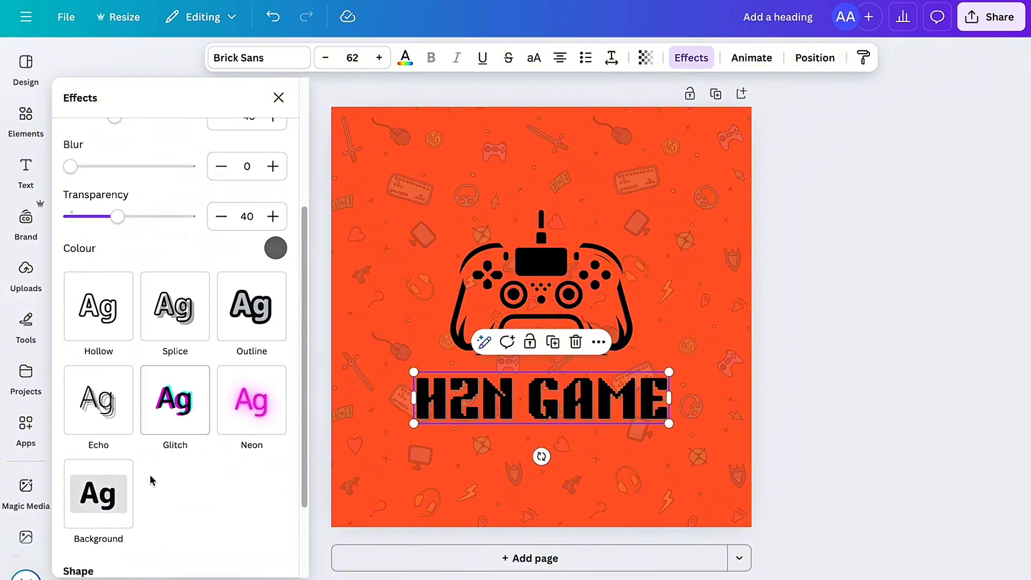
left_click(259, 307)
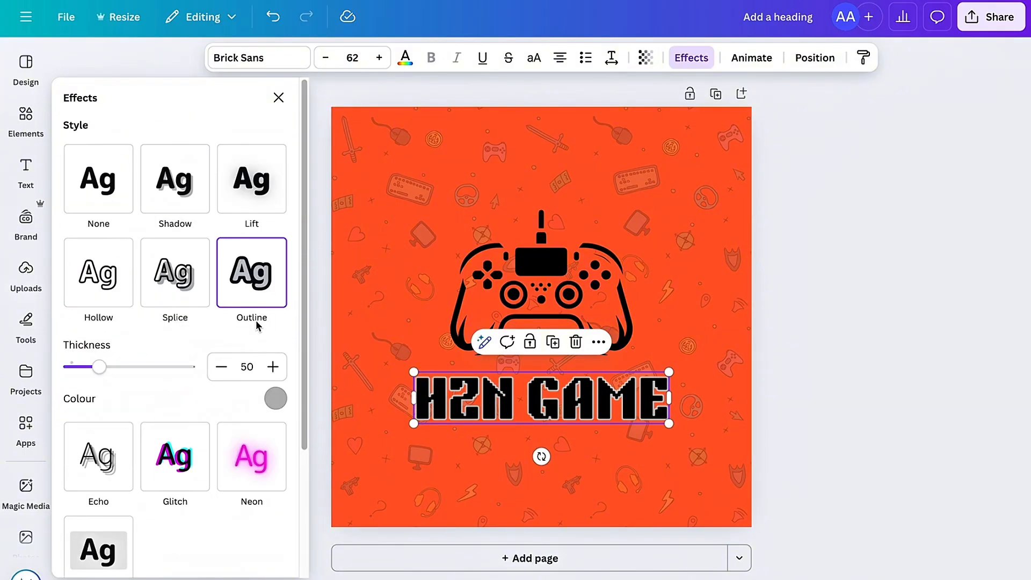
scroll(258, 349, "down", 1)
scroll(176, 322, "up", 1)
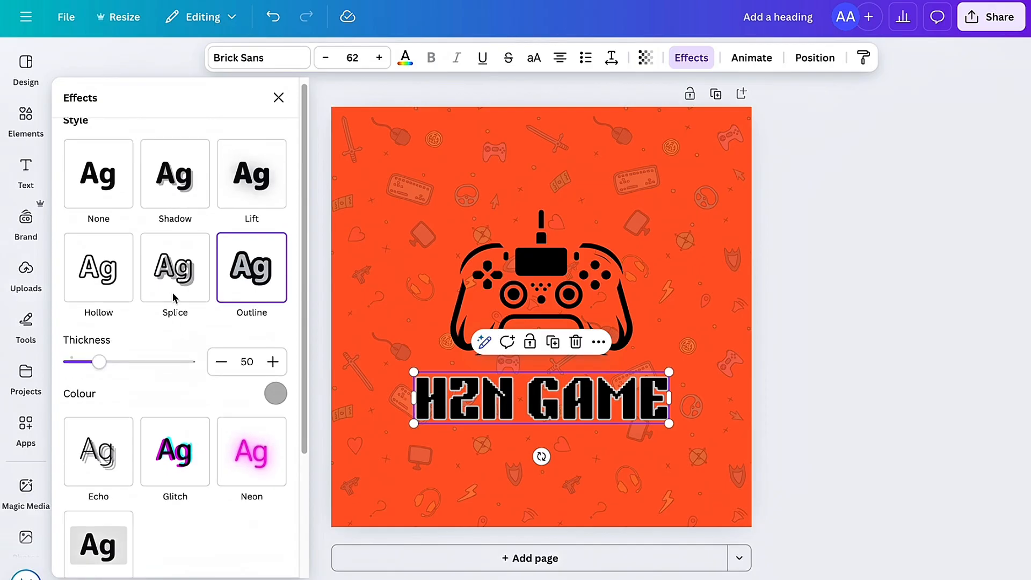
Step: Try the Splice effect on the channel name in orange-red, orange, white, red, cyan and light blue
left_click(175, 272)
left_click(275, 493)
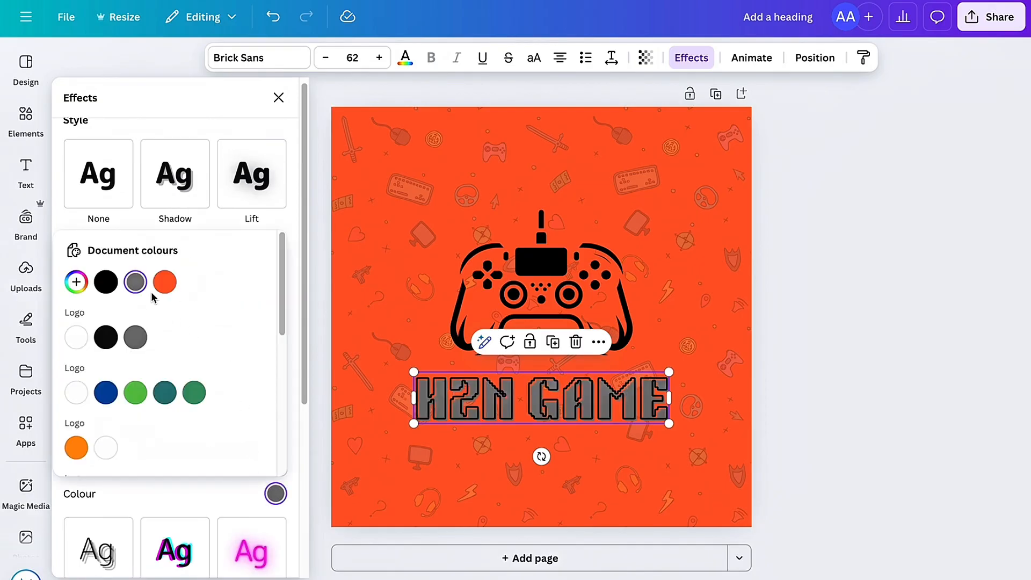
left_click(164, 282)
scroll(153, 365, "down", 3)
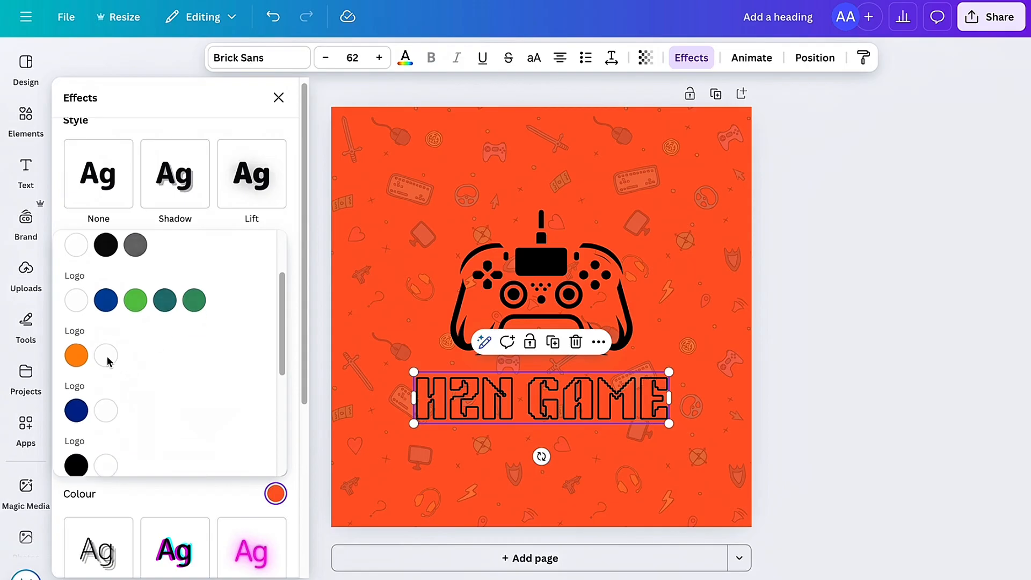
scroll(142, 306, "up", 2)
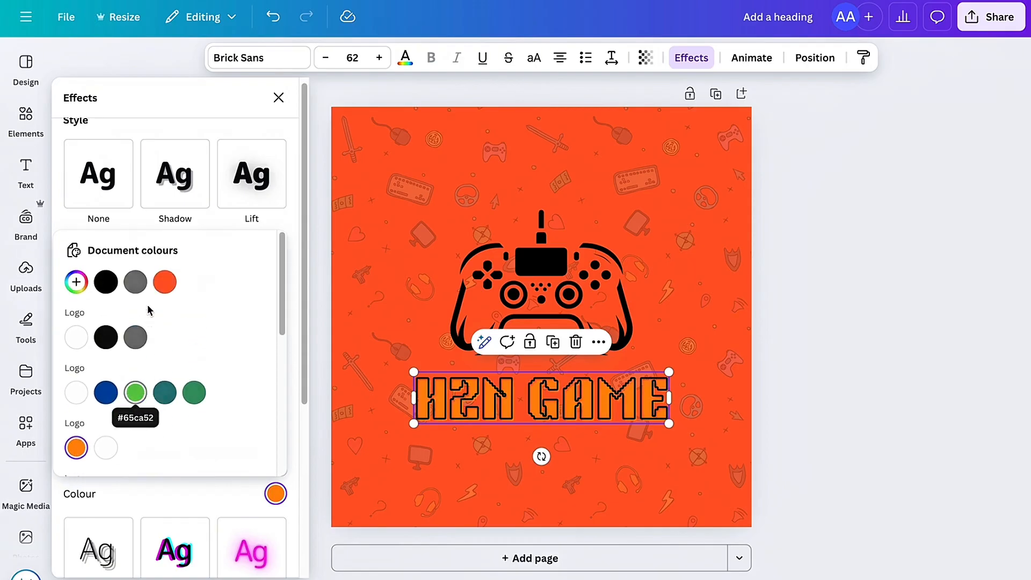
left_click(77, 342)
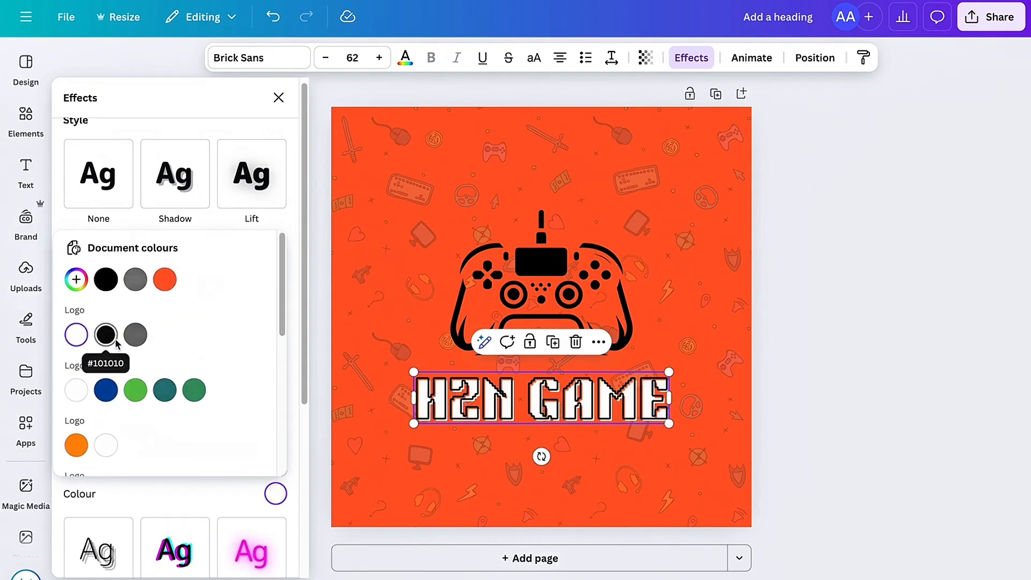
scroll(116, 342, "down", 5)
scroll(119, 341, "down", 2)
left_click(76, 295)
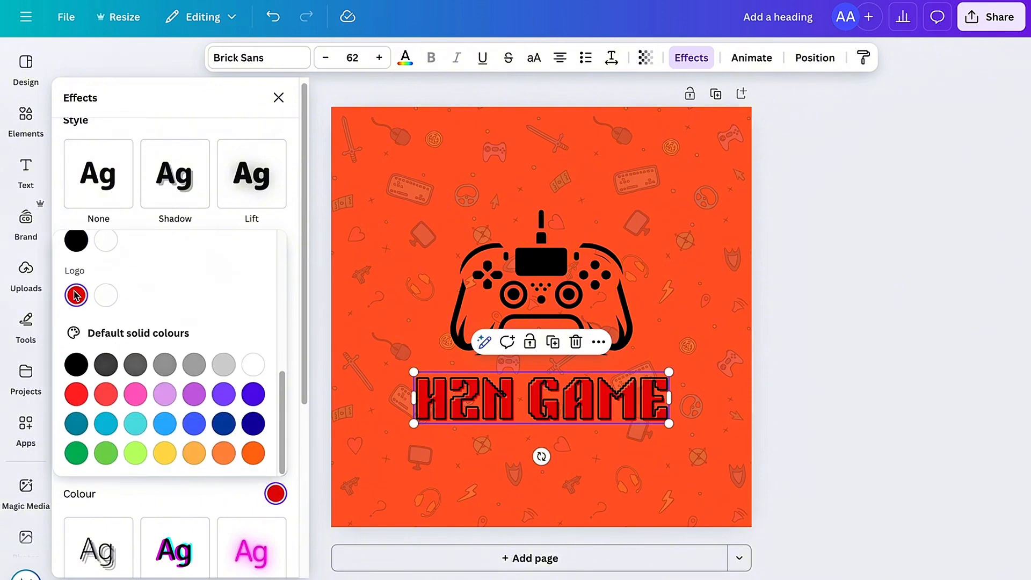
left_click(99, 427)
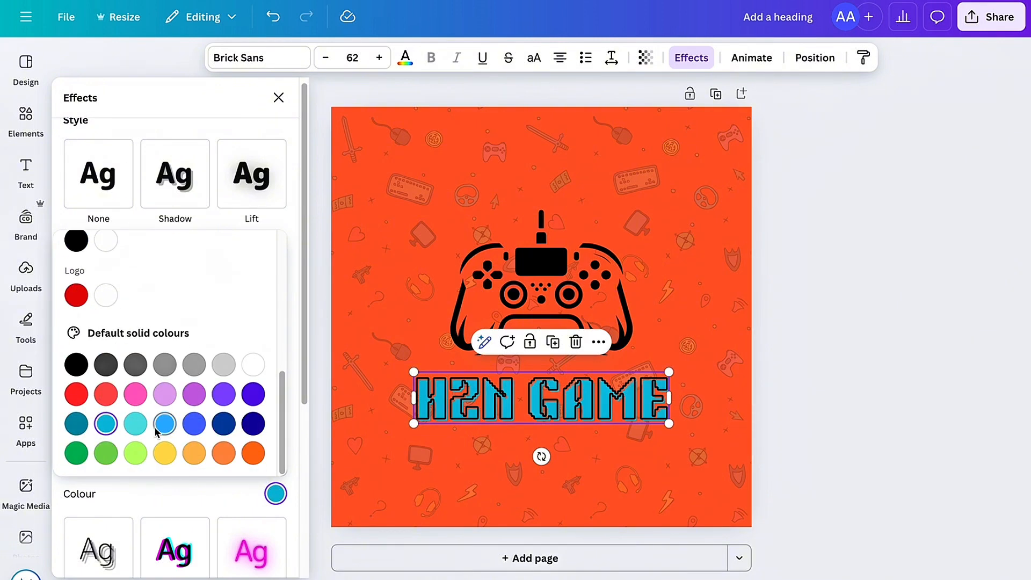
left_click(203, 502)
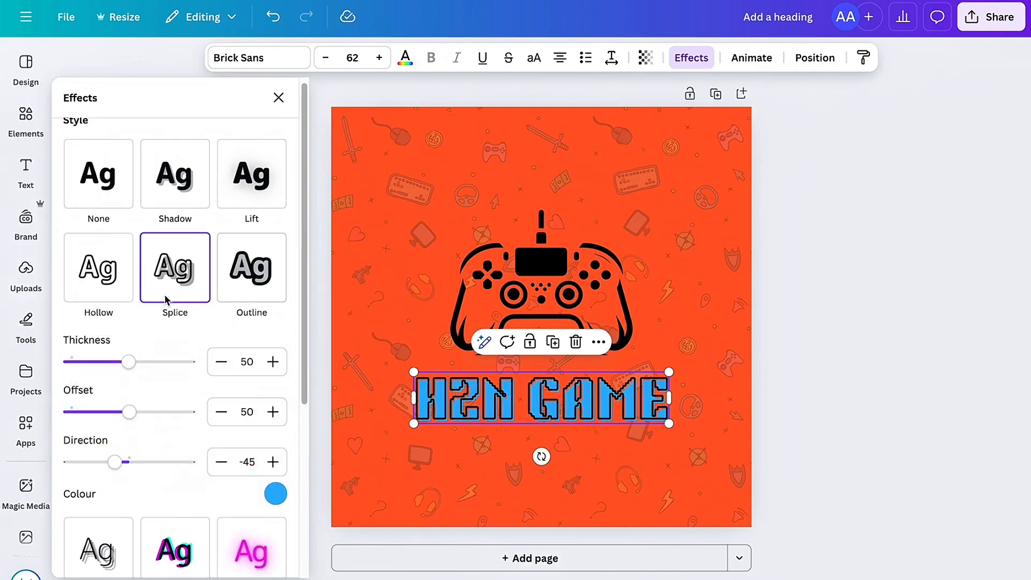
Step: Apply the Echo effect to the channel name with offset 41 and direction -59
scroll(163, 376, "down", 2)
left_click(115, 448)
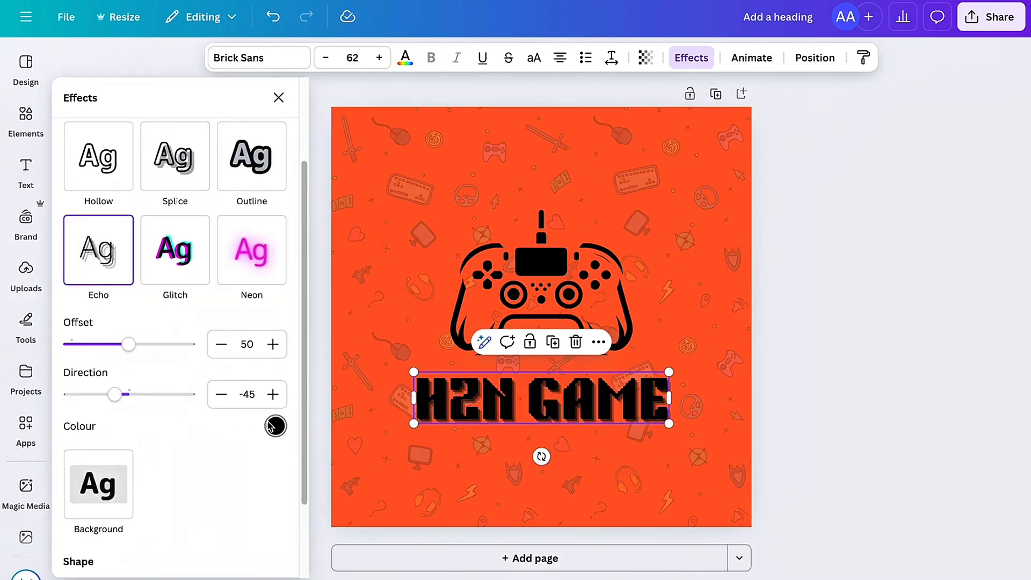
mouse_move(116, 400)
left_mouse_down()
mouse_move(127, 402)
mouse_move(93, 404)
mouse_move(106, 405)
left_mouse_up()
mouse_move(129, 344)
left_mouse_down()
mouse_move(143, 345)
mouse_move(140, 354)
mouse_move(120, 359)
left_mouse_up()
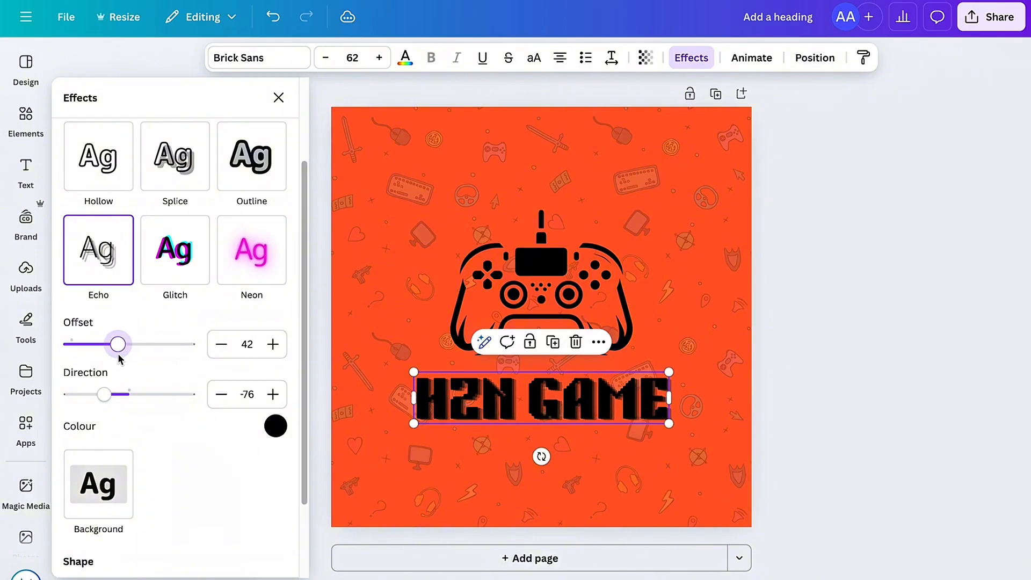
left_click_drag(119, 405, 114, 398)
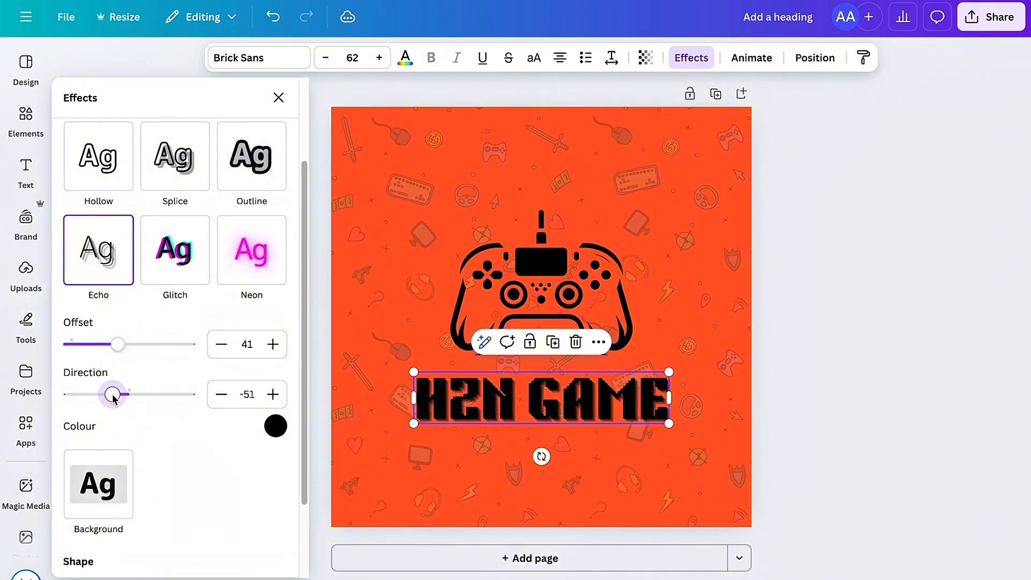
Step: Change the channel name's echo colour to off-white #FFFAFA and deselect the text
left_click(274, 427)
left_click(106, 214)
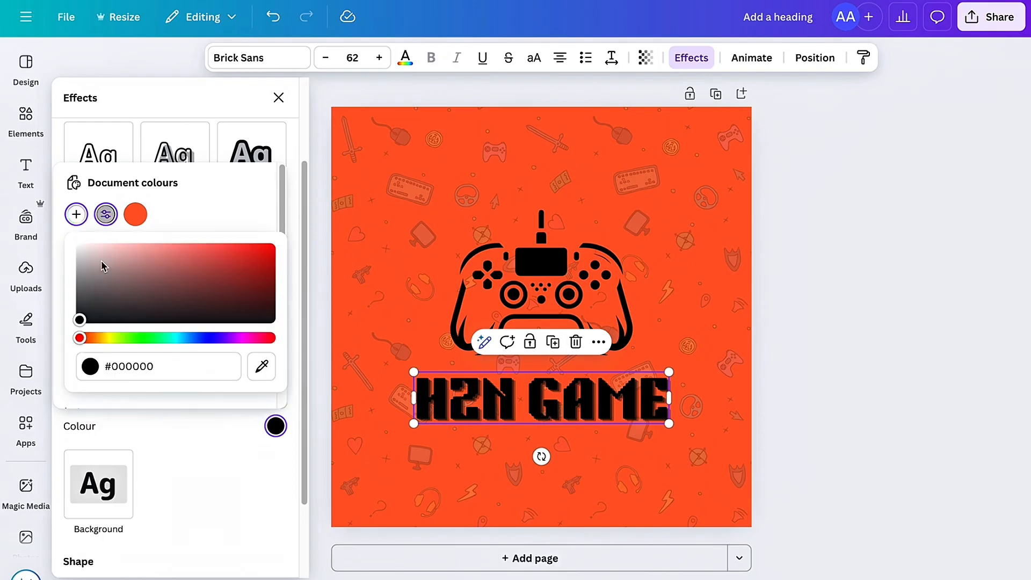
left_click_drag(84, 316, 79, 246)
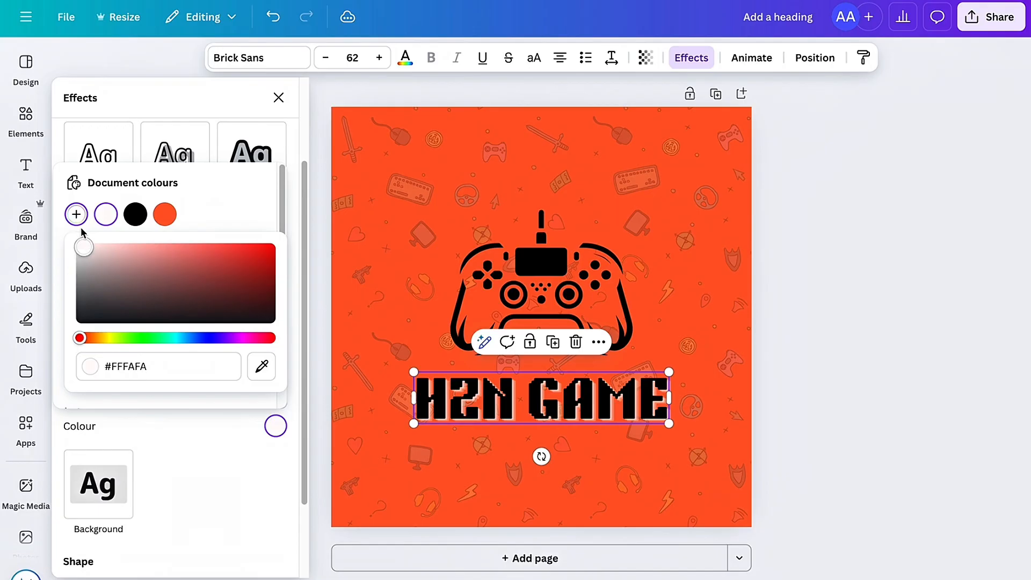
left_click(757, 281)
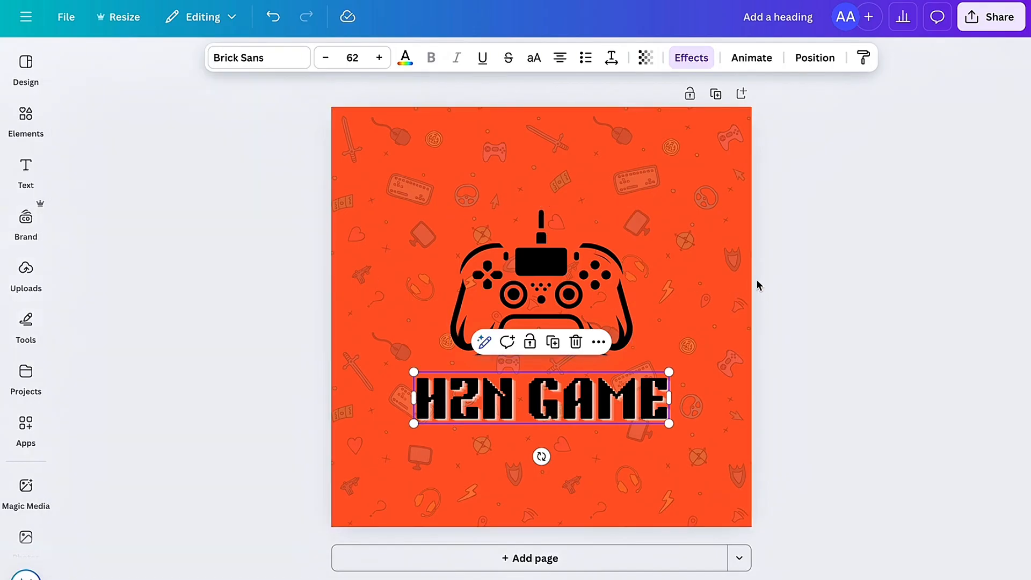
left_click(757, 285)
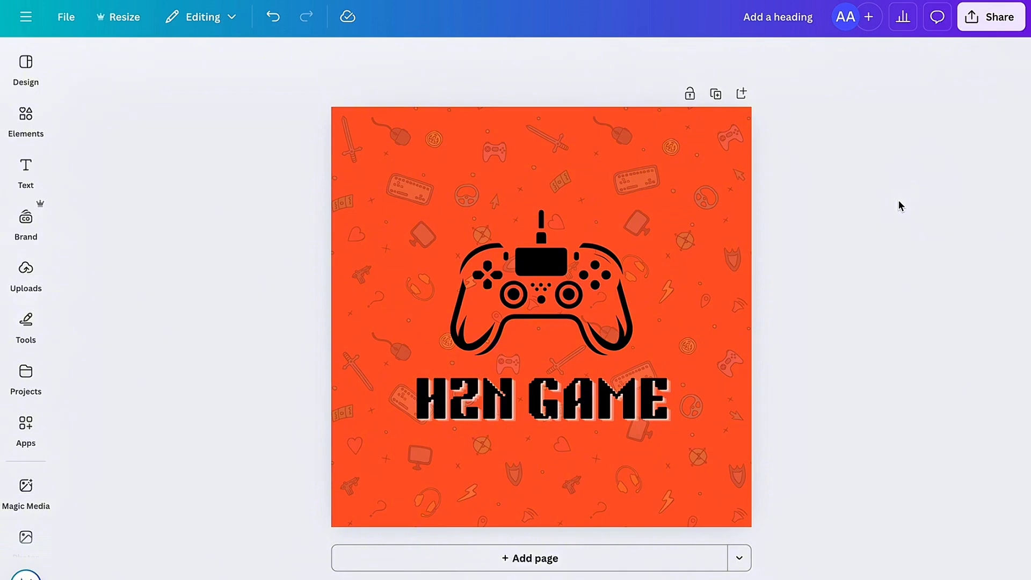
Step: Download the logo as a PNG at size 1.5 (1200 × 1200 px)
left_click(997, 14)
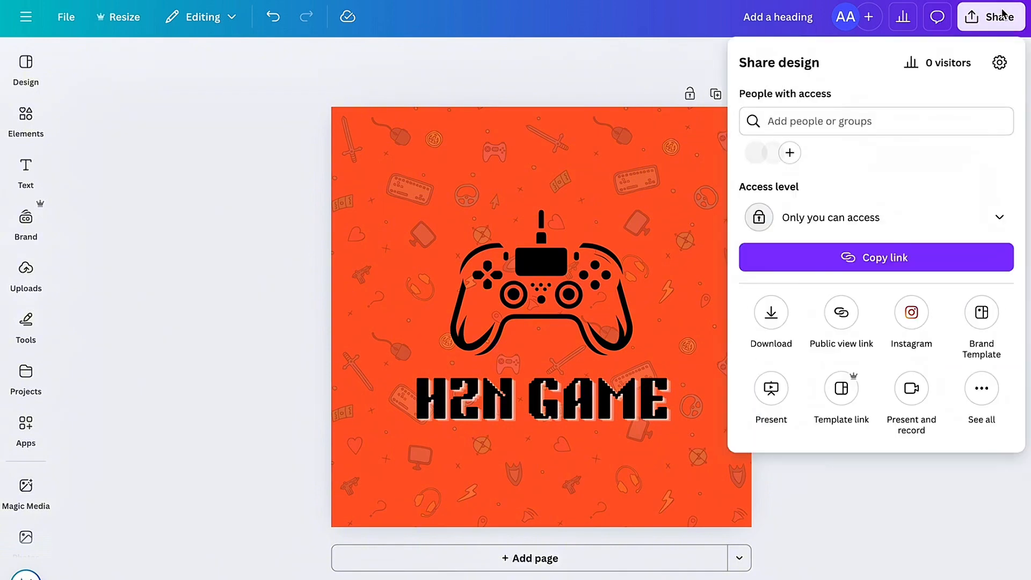
left_click(783, 313)
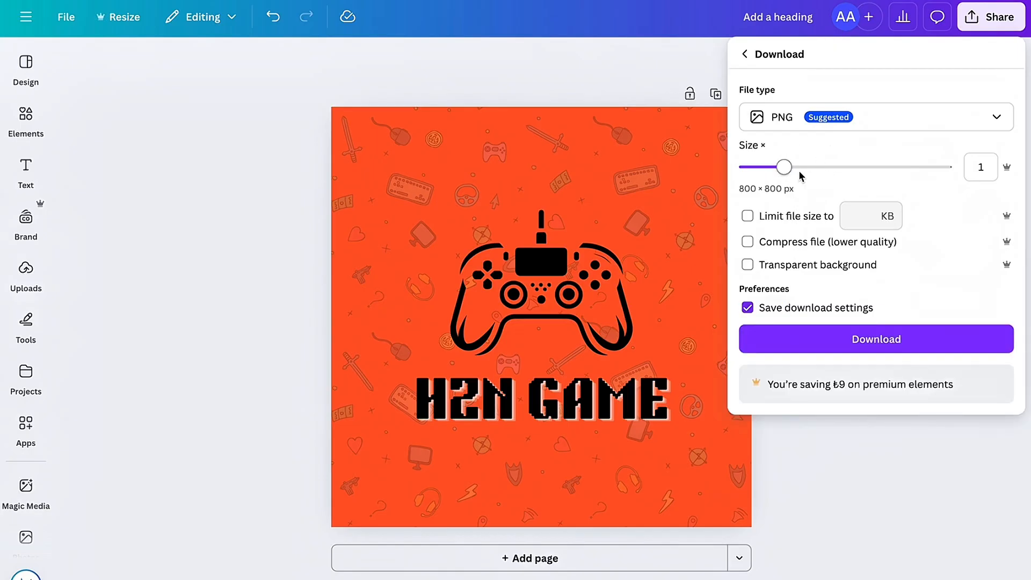
left_click_drag(787, 169, 826, 172)
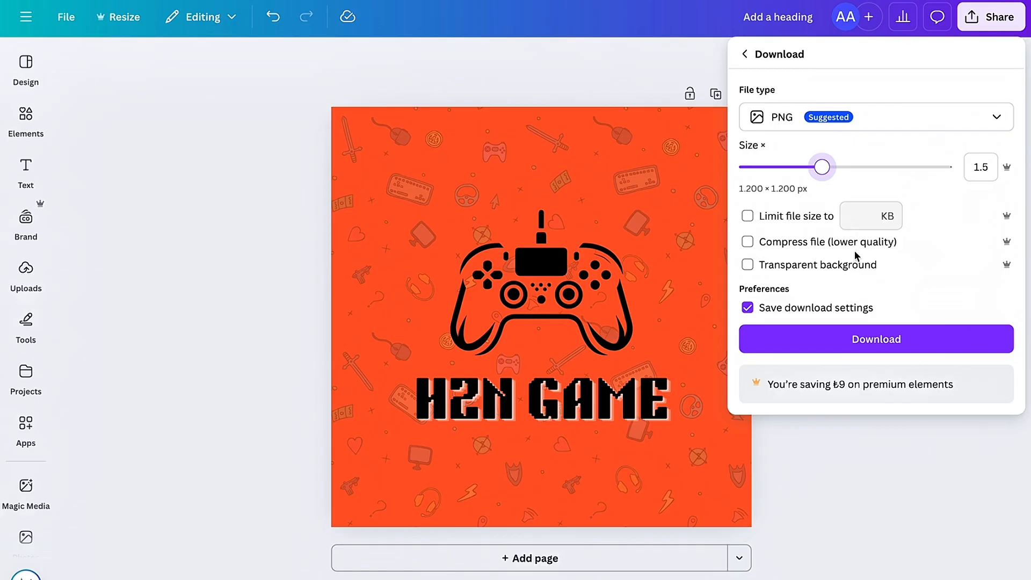
left_click(880, 346)
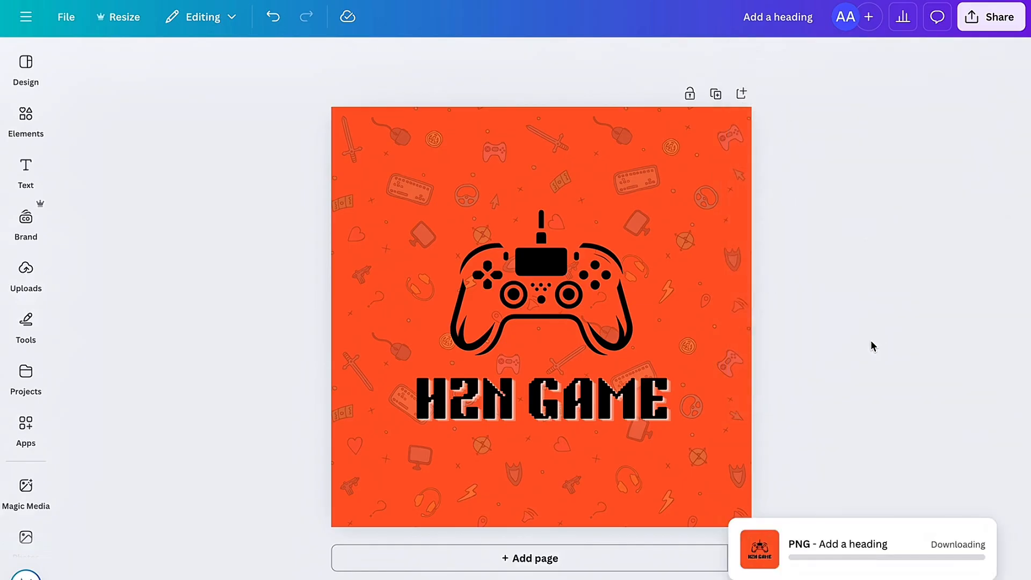